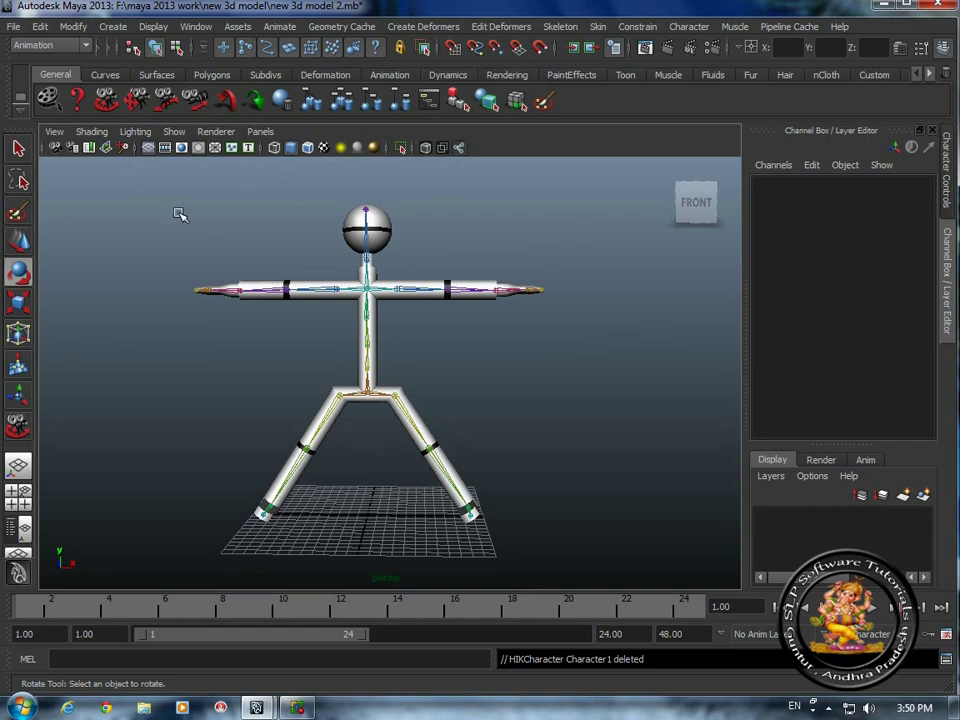
# - Open the HumanIK character controls from the Animation menu set and start a new skeleton definition for the stick figure
pyautogui.click(50, 45)
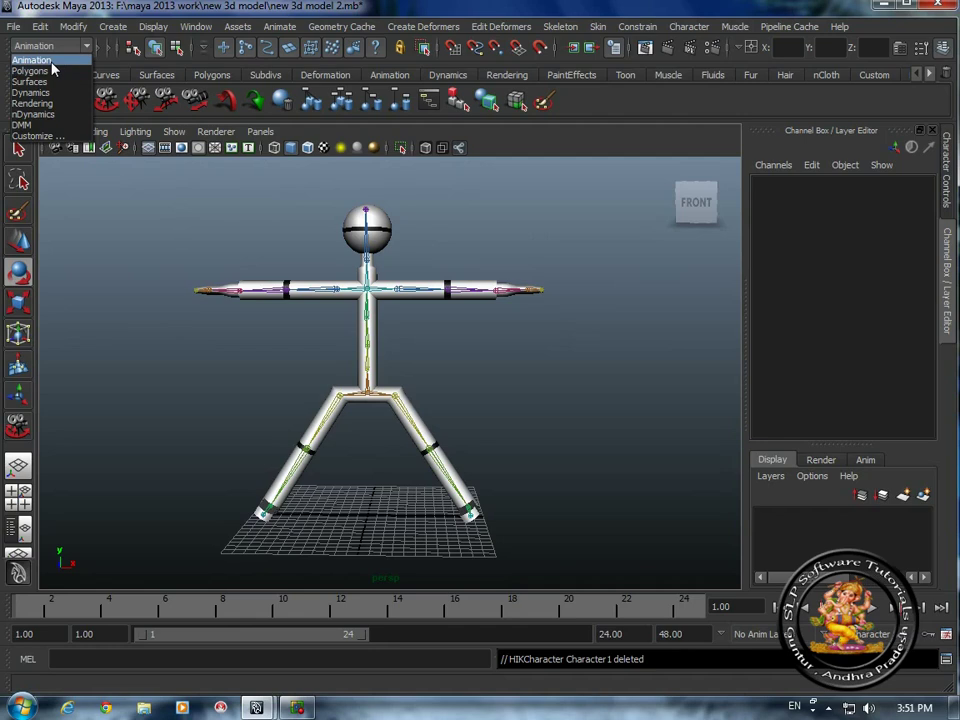
pyautogui.click(31, 60)
pyautogui.click(556, 28)
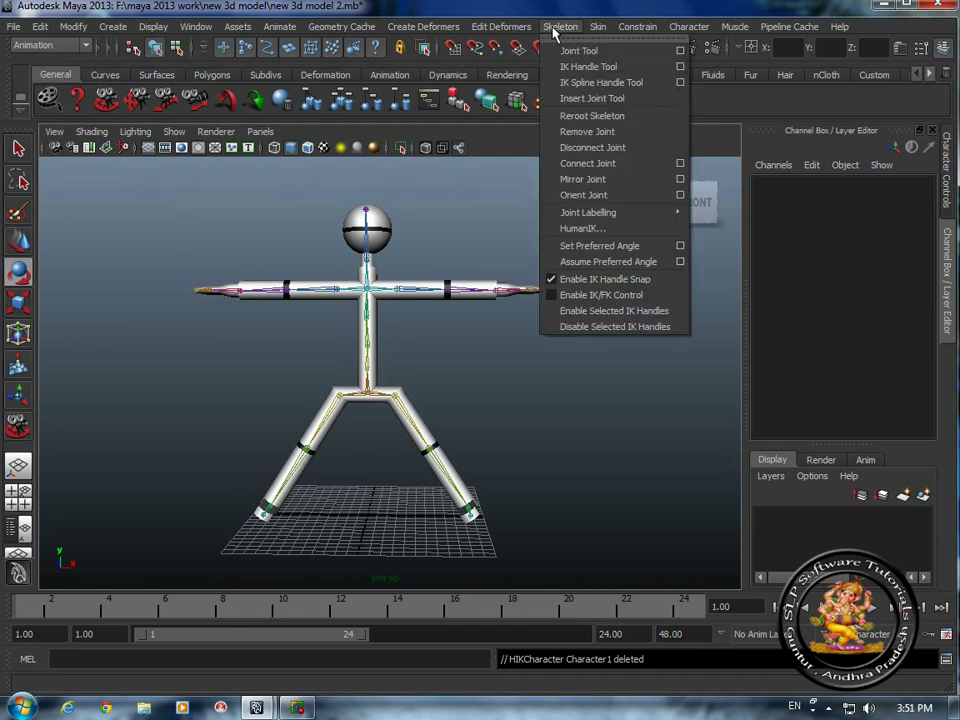
pyautogui.click(575, 231)
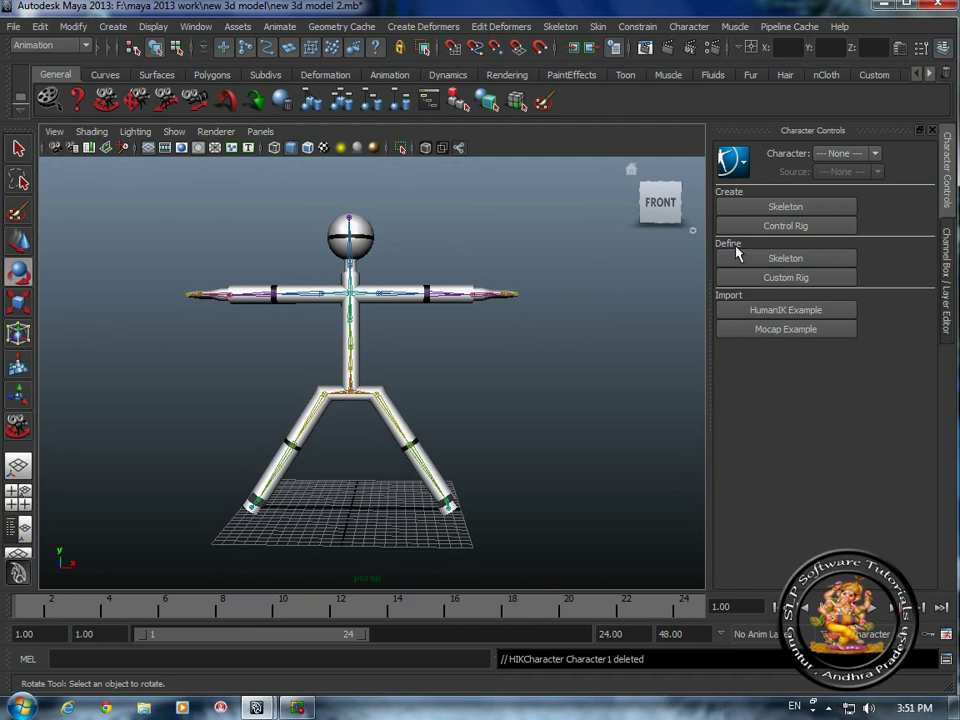
pyautogui.click(786, 258)
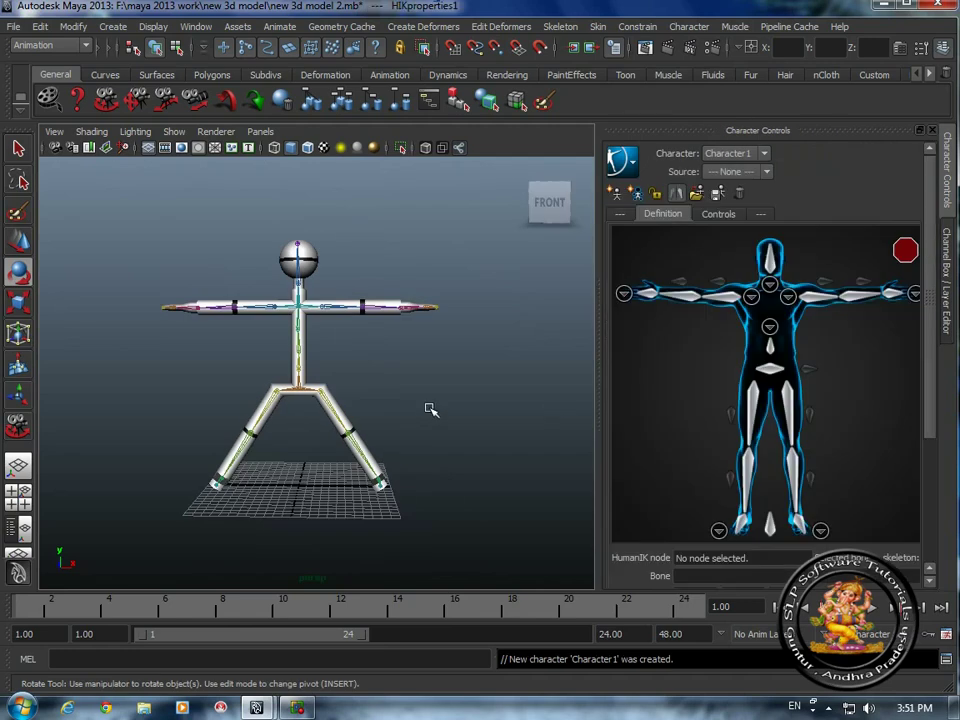
# - Map the figure's left arm chain in the definition: joint8 as LeftArm, joint9 as LeftForeArm and joint10 as LeftHand
pyautogui.scroll(2, 352, 379)
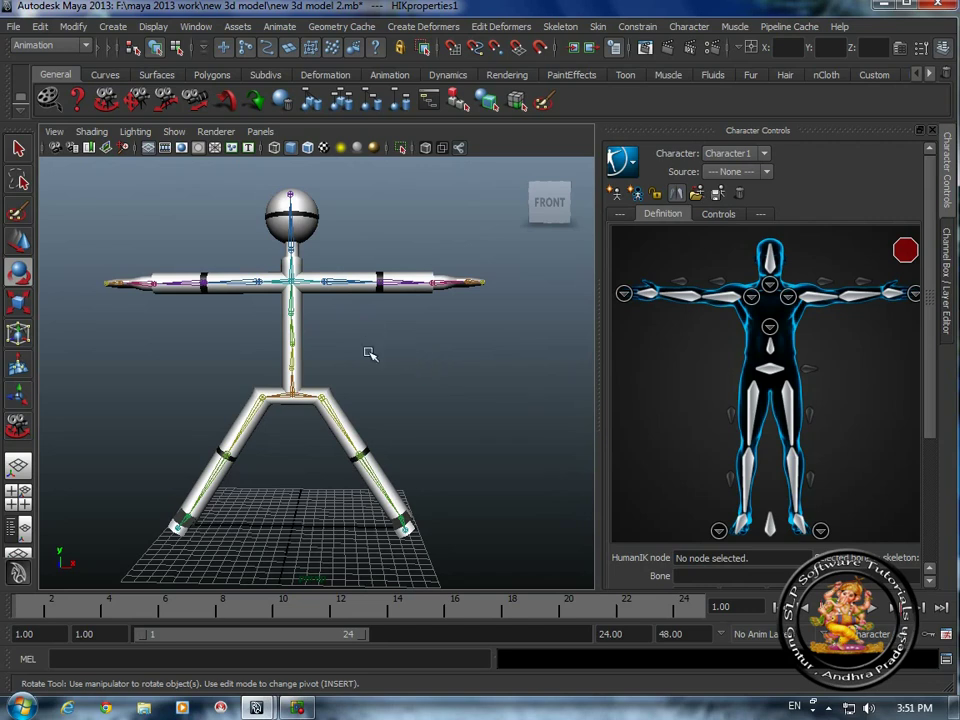
pyautogui.click(812, 305)
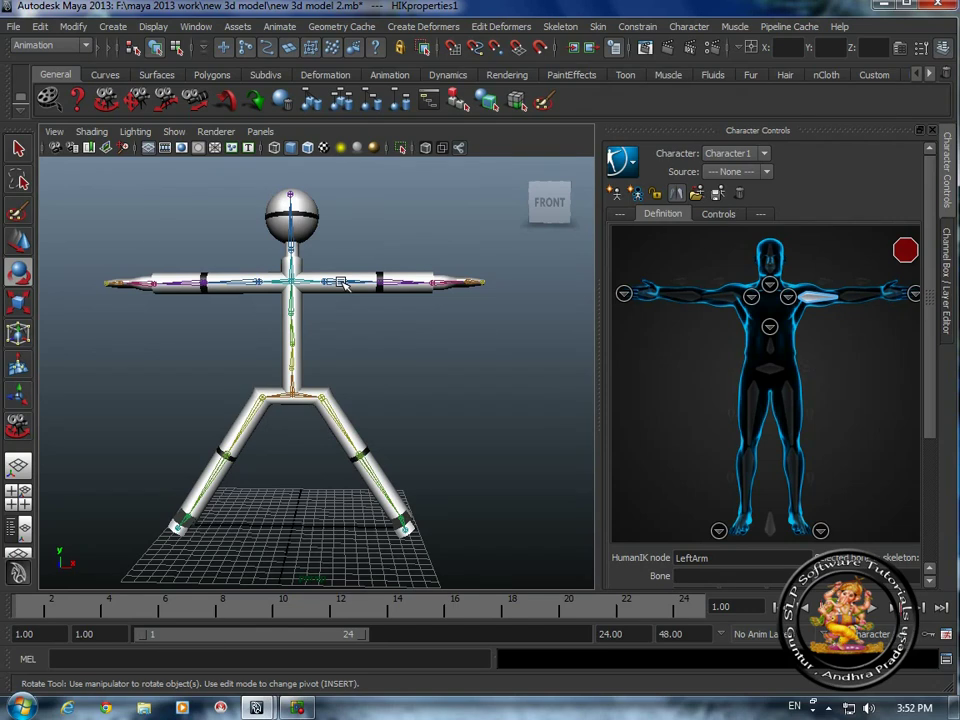
pyautogui.click(343, 284)
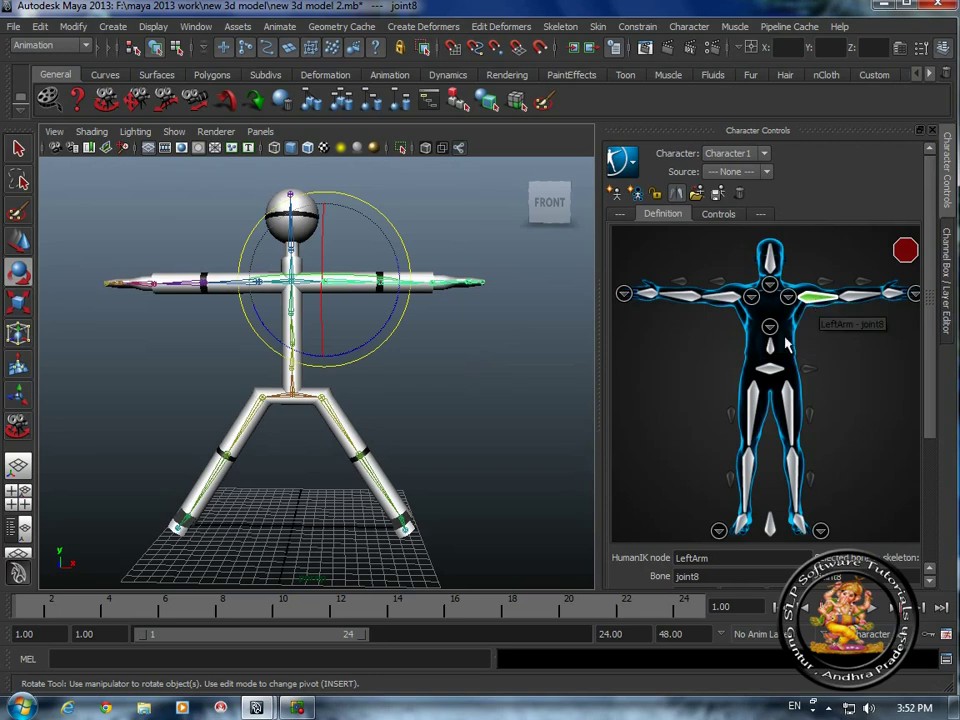
pyautogui.click(445, 351)
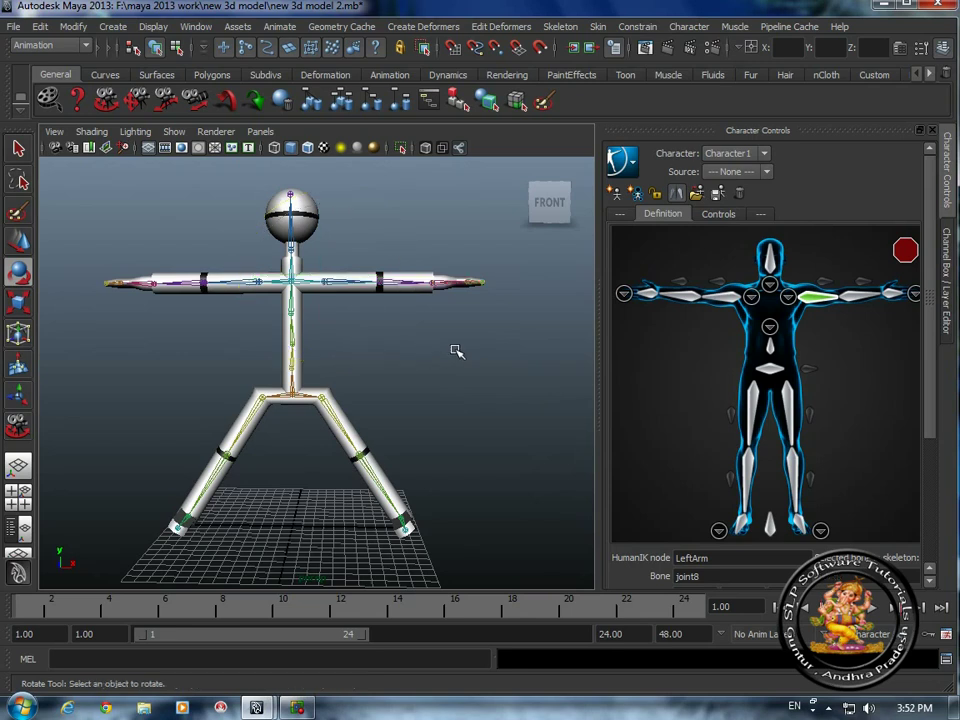
pyautogui.click(852, 302)
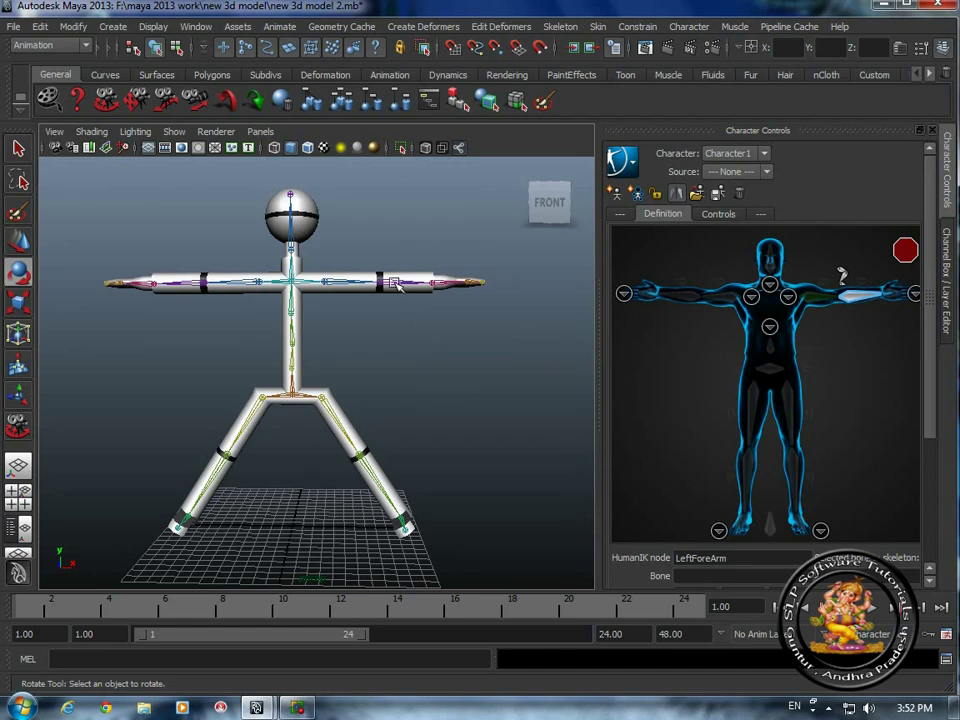
pyautogui.click(396, 285)
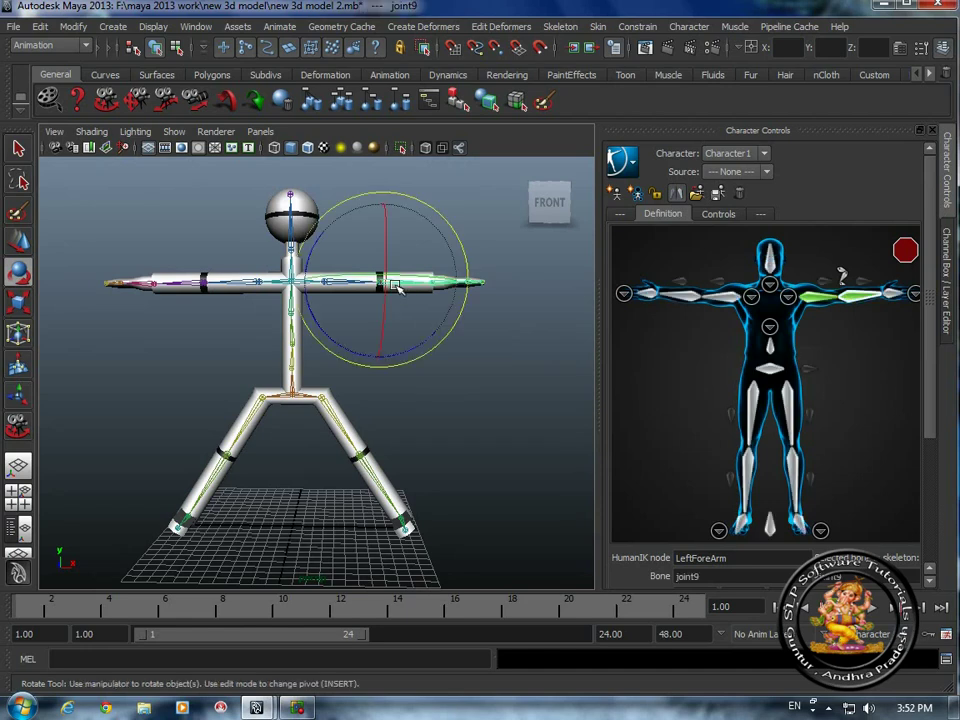
pyautogui.click(530, 379)
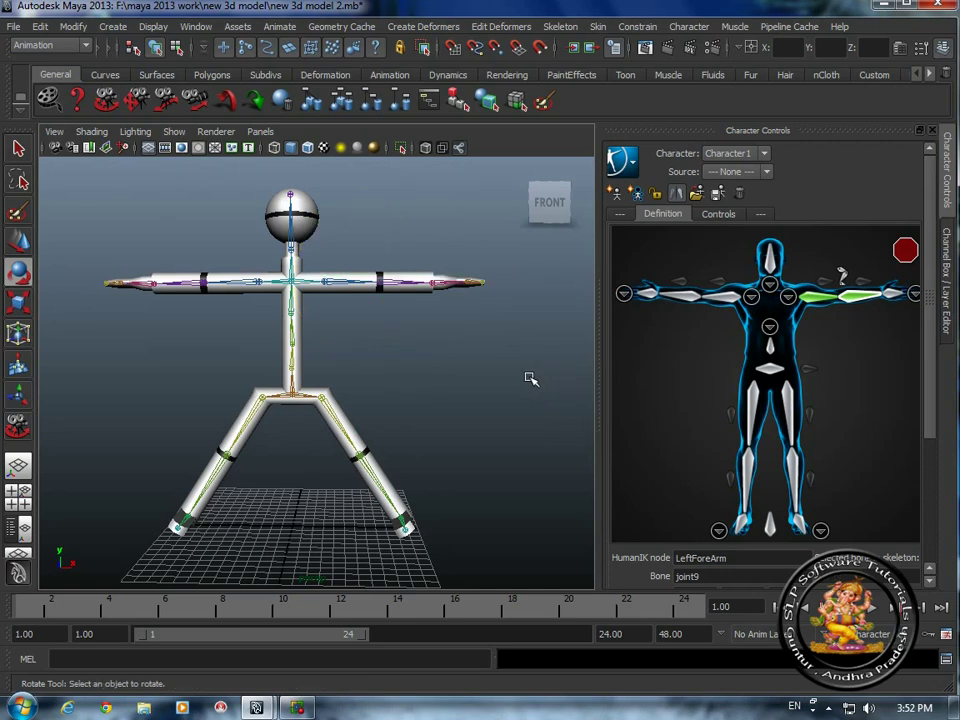
pyautogui.click(892, 296)
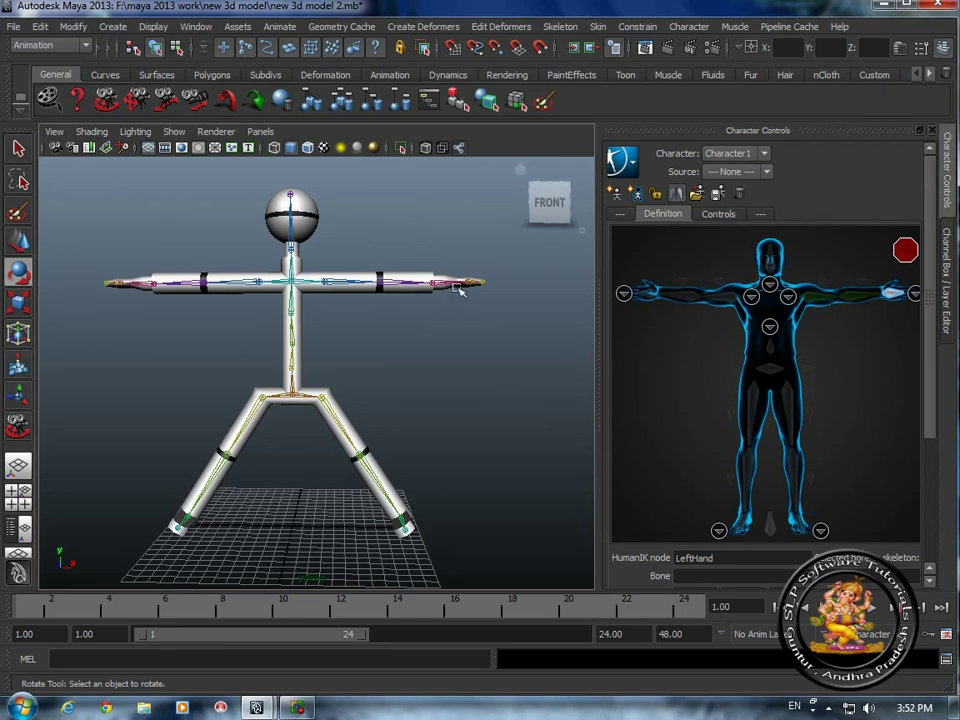
pyautogui.click(450, 285)
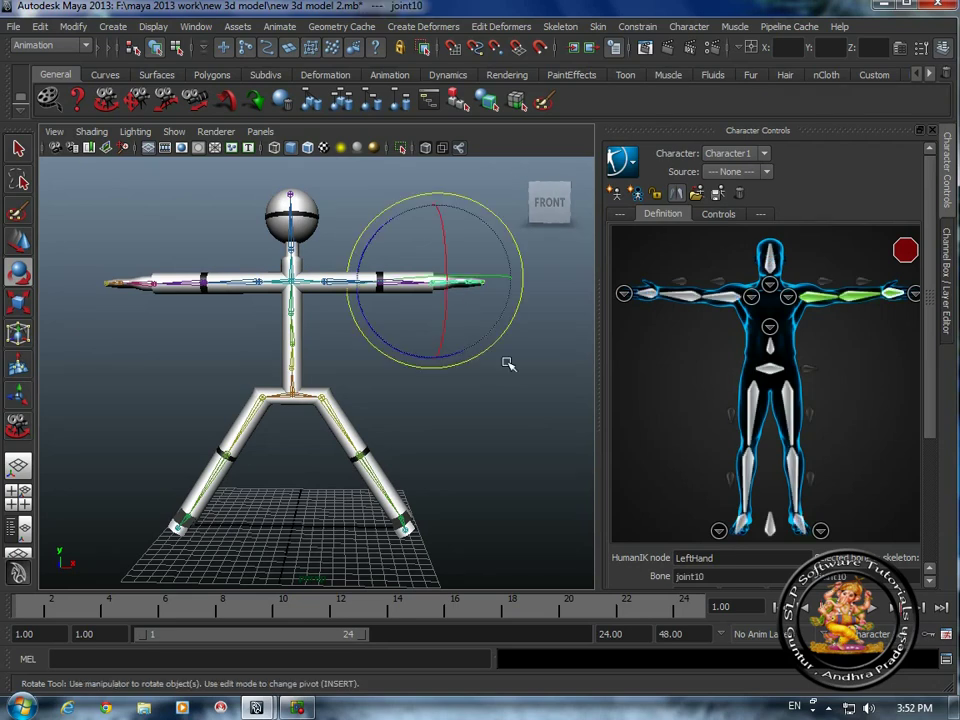
pyautogui.click(675, 345)
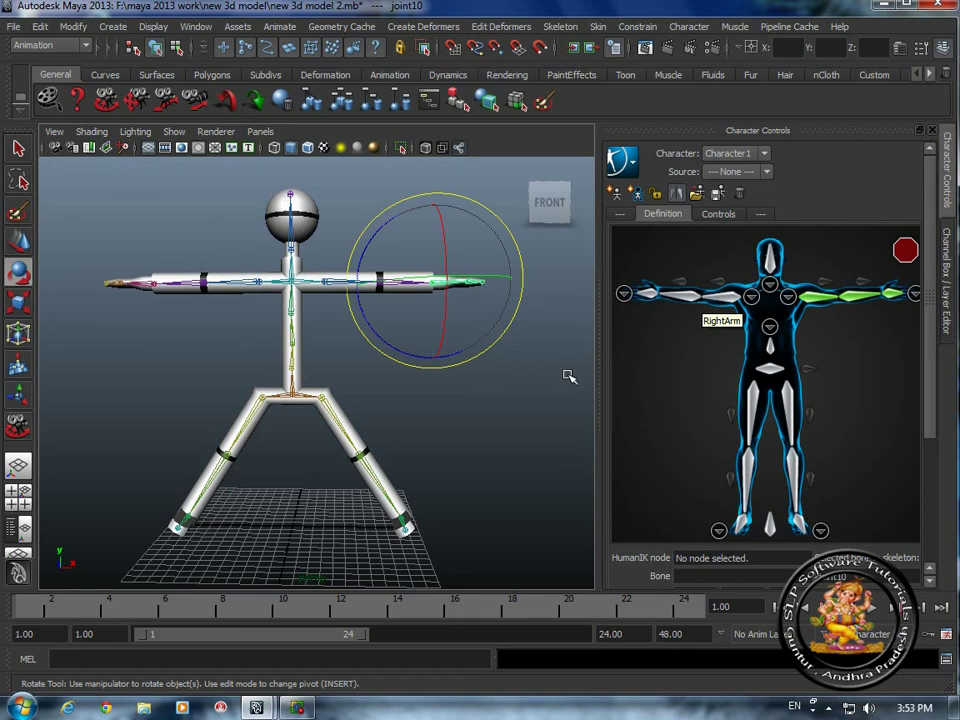
pyautogui.click(587, 369)
# - Map the figure's right arm chain in the definition: joint21 as RightArm, joint22 as RightForeArm and joint23 as RightHand
pyautogui.click(712, 296)
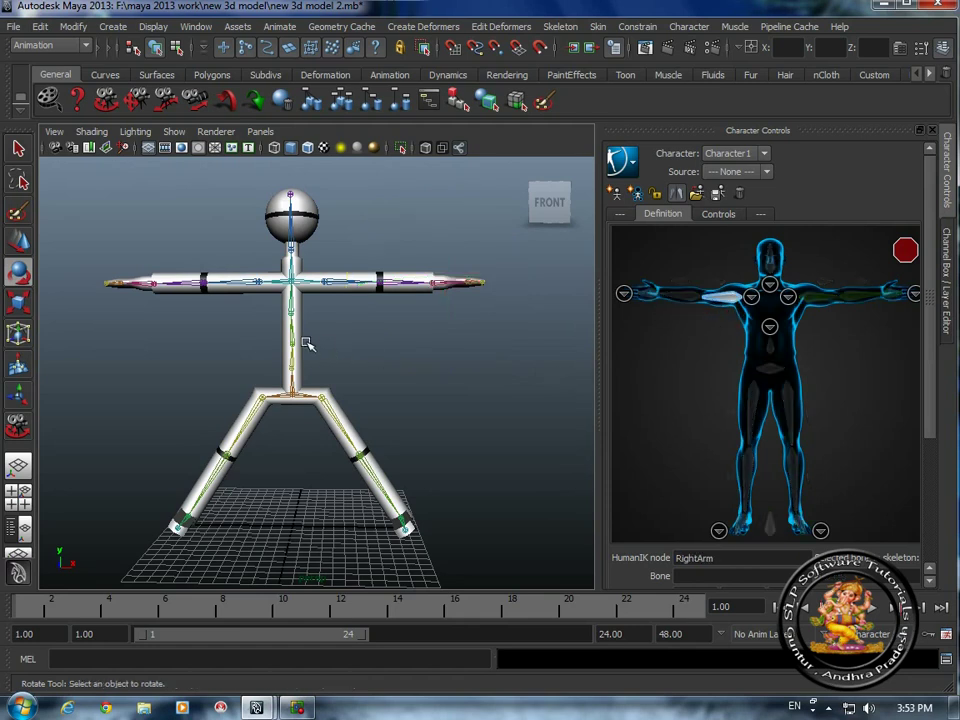
pyautogui.click(257, 284)
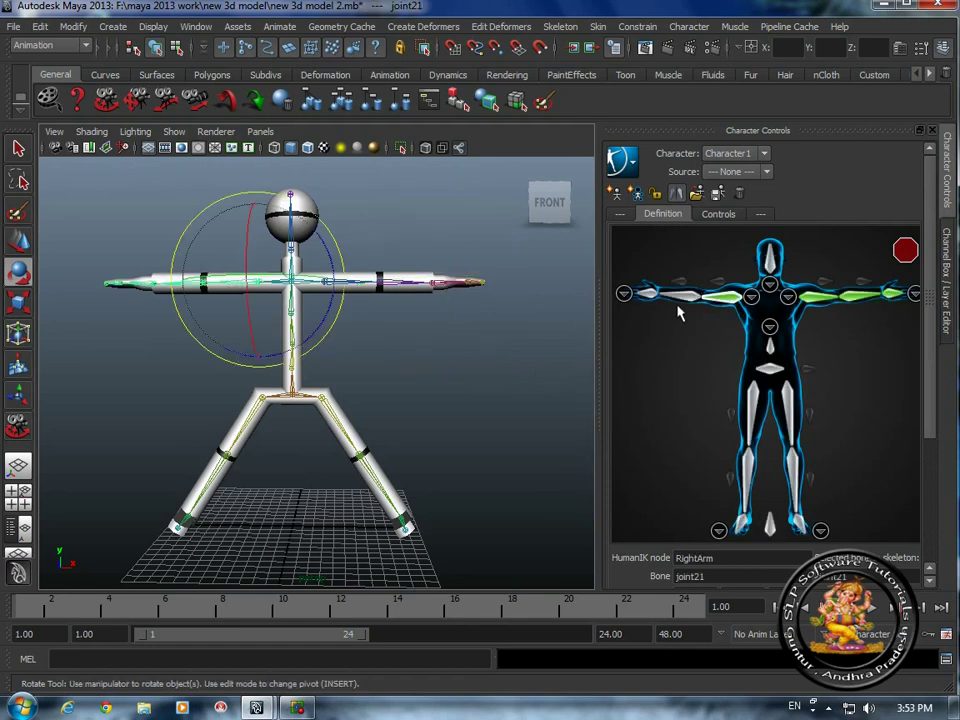
pyautogui.click(388, 353)
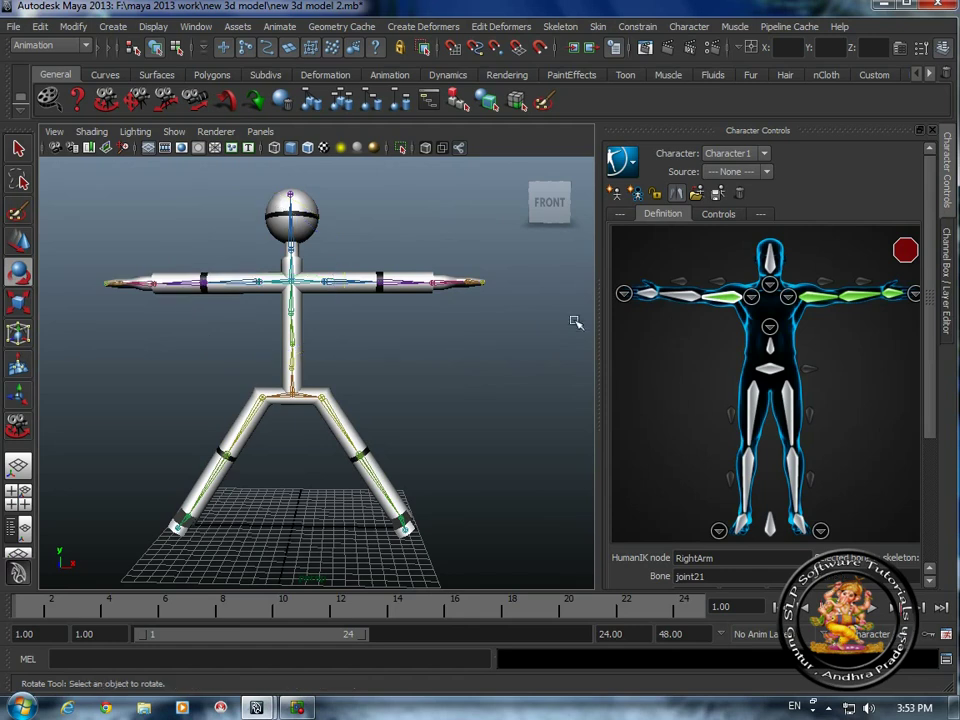
pyautogui.click(685, 298)
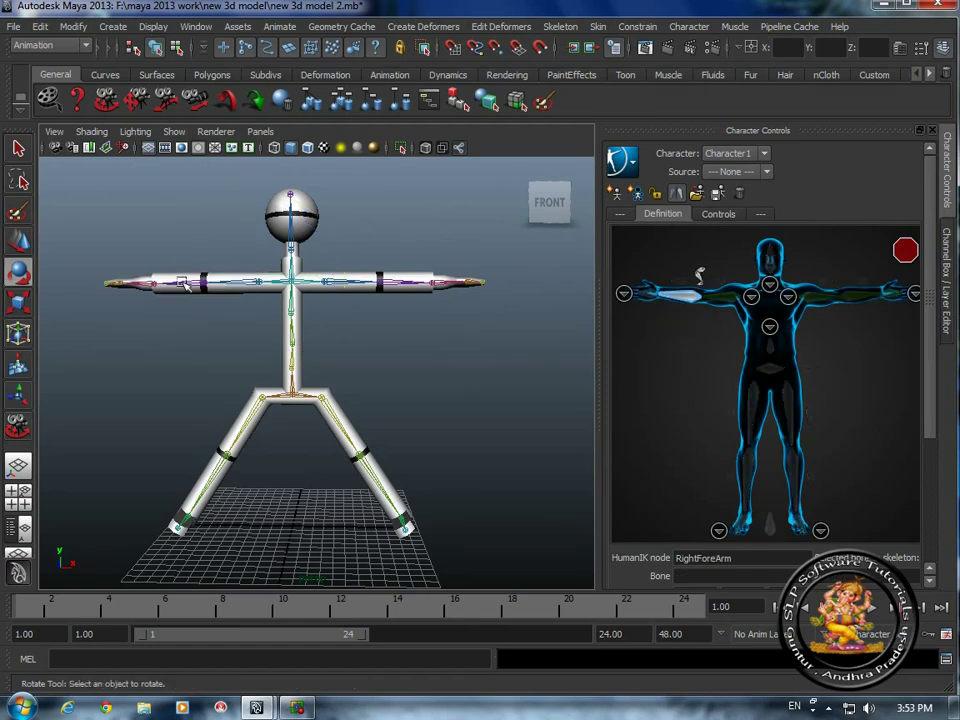
pyautogui.click(493, 348)
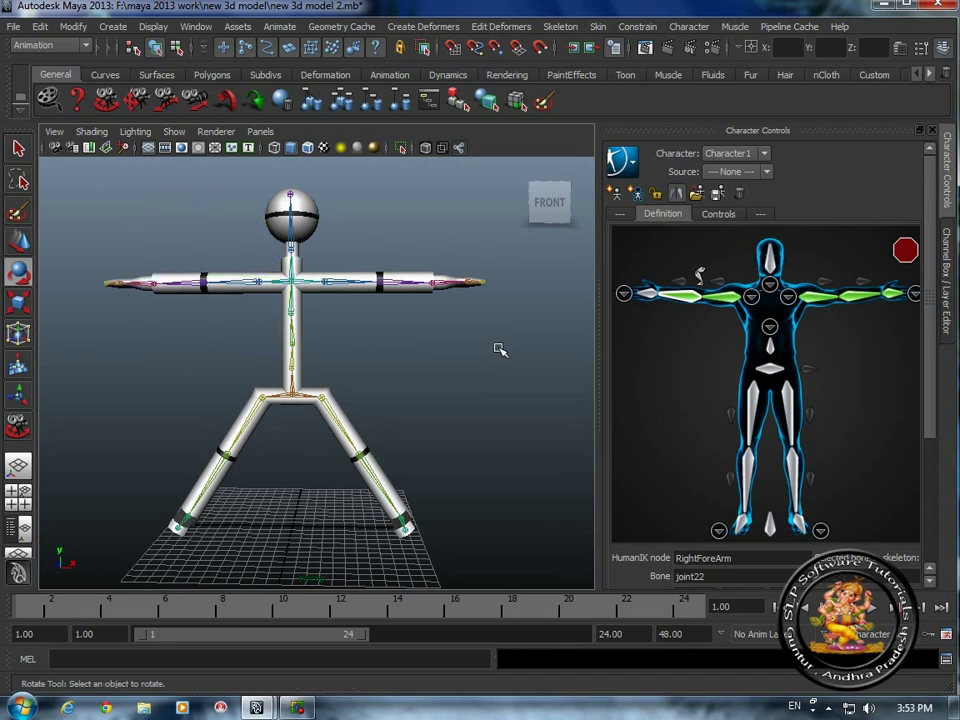
pyautogui.click(150, 284)
pyautogui.click(415, 346)
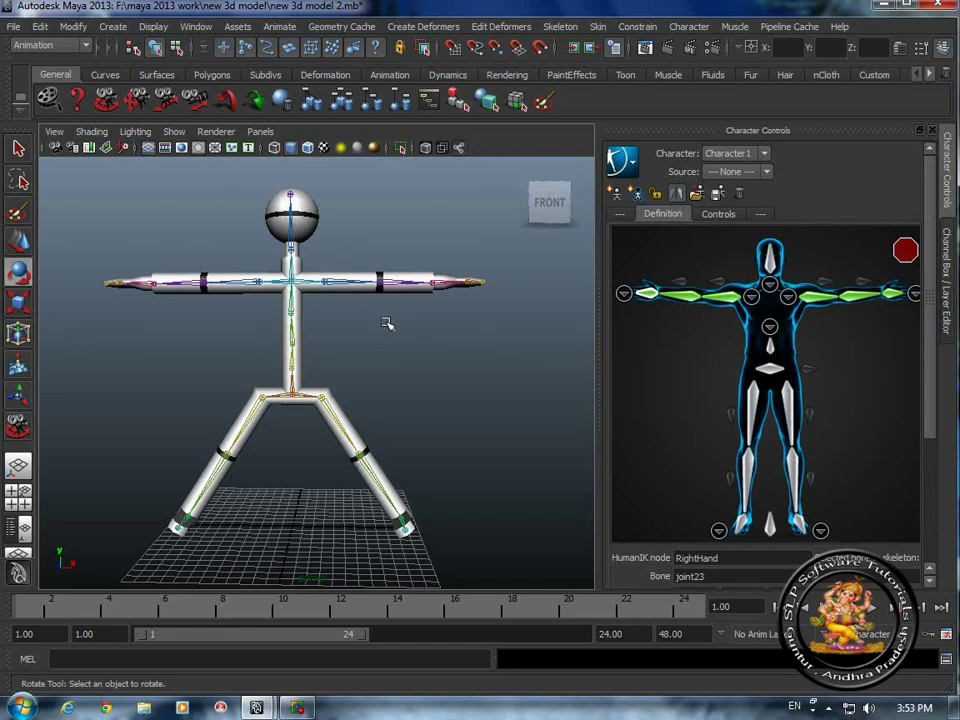
# - Assign joint6, the bone running up through the head sphere, to the Head node of the definition
pyautogui.doubleClick(771, 262)
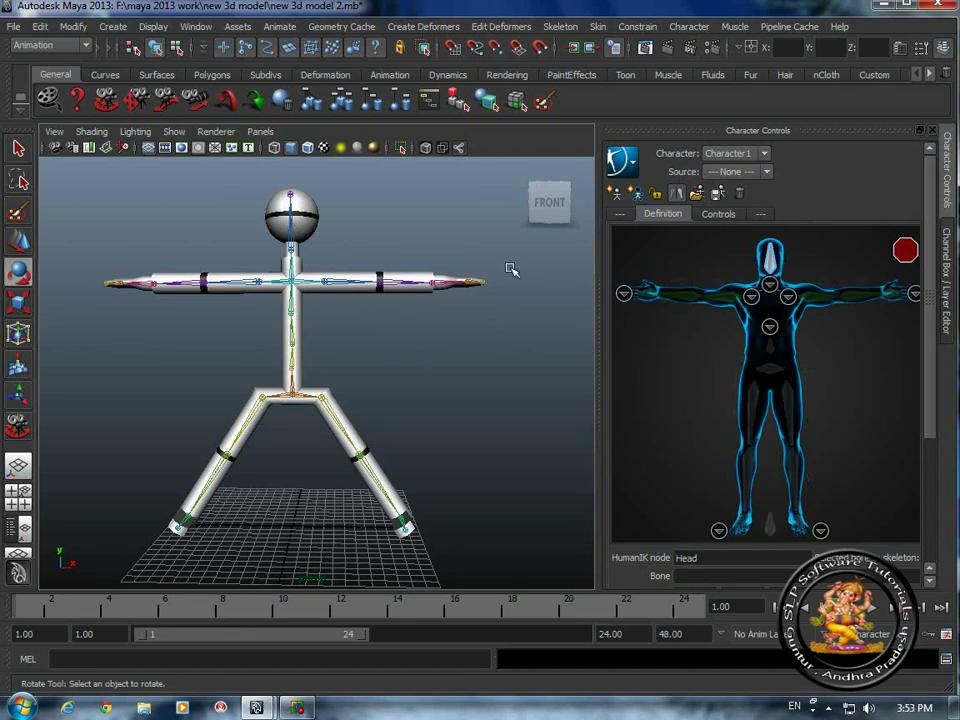
pyautogui.click(289, 223)
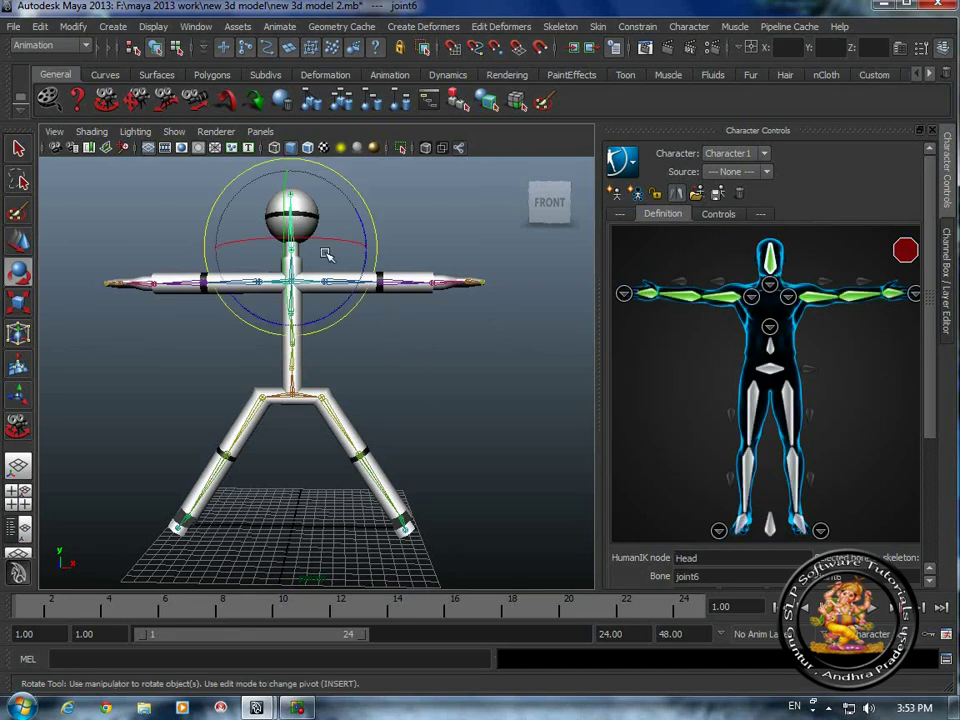
pyautogui.click(430, 387)
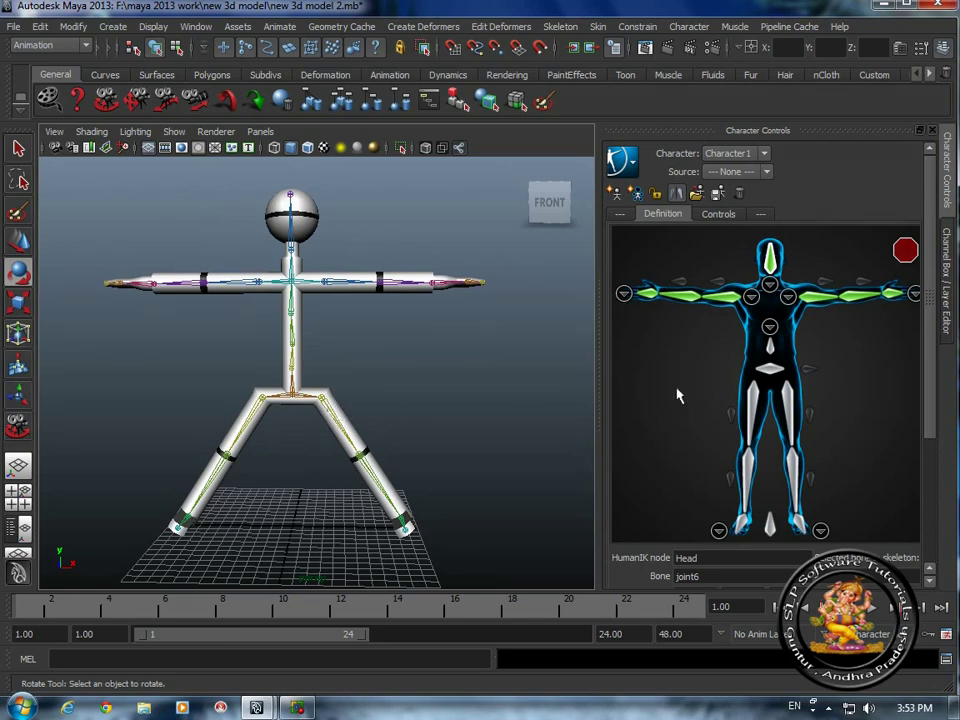
# - Map the figure's left leg chain in the definition: joint13 as LeftUpLeg, joint14 as LeftLeg and joint15 as LeftFoot
pyautogui.click(796, 408)
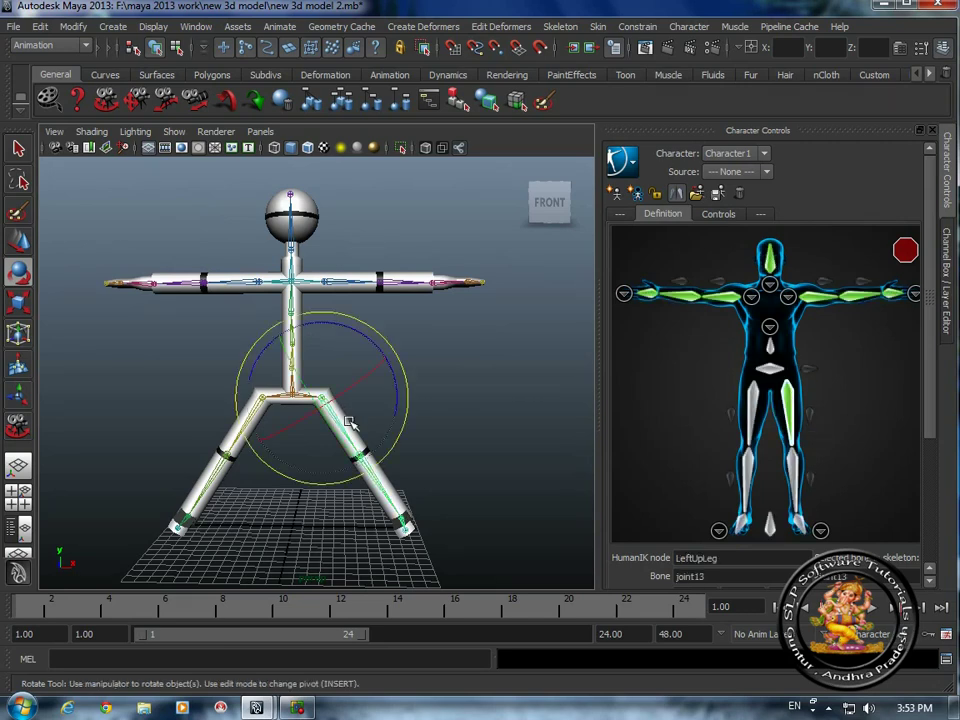
pyautogui.click(491, 420)
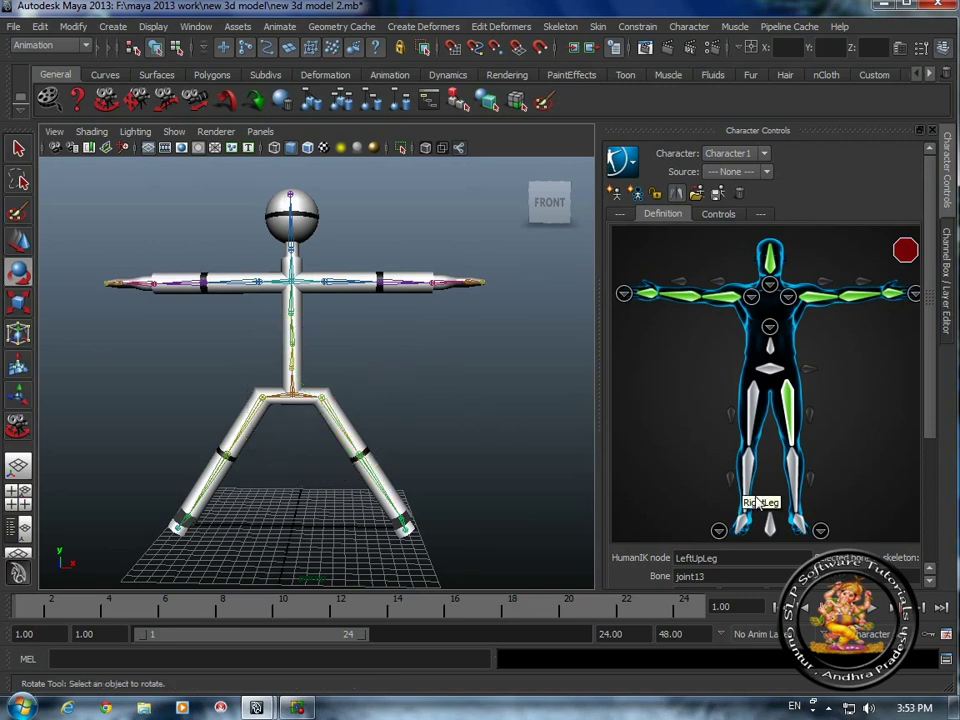
pyautogui.click(793, 468)
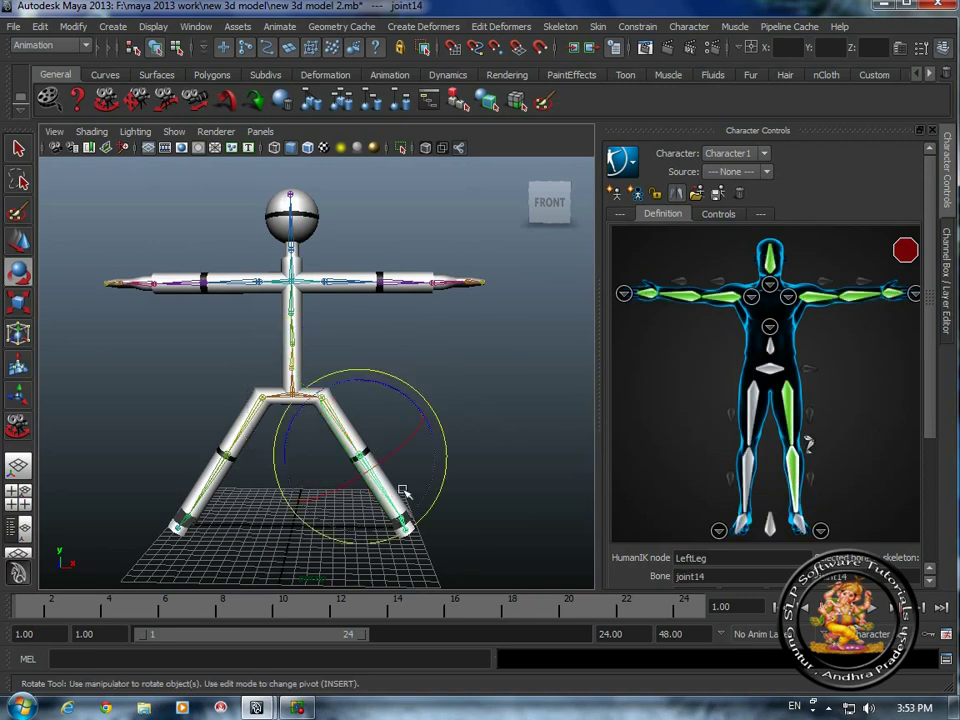
pyautogui.click(500, 483)
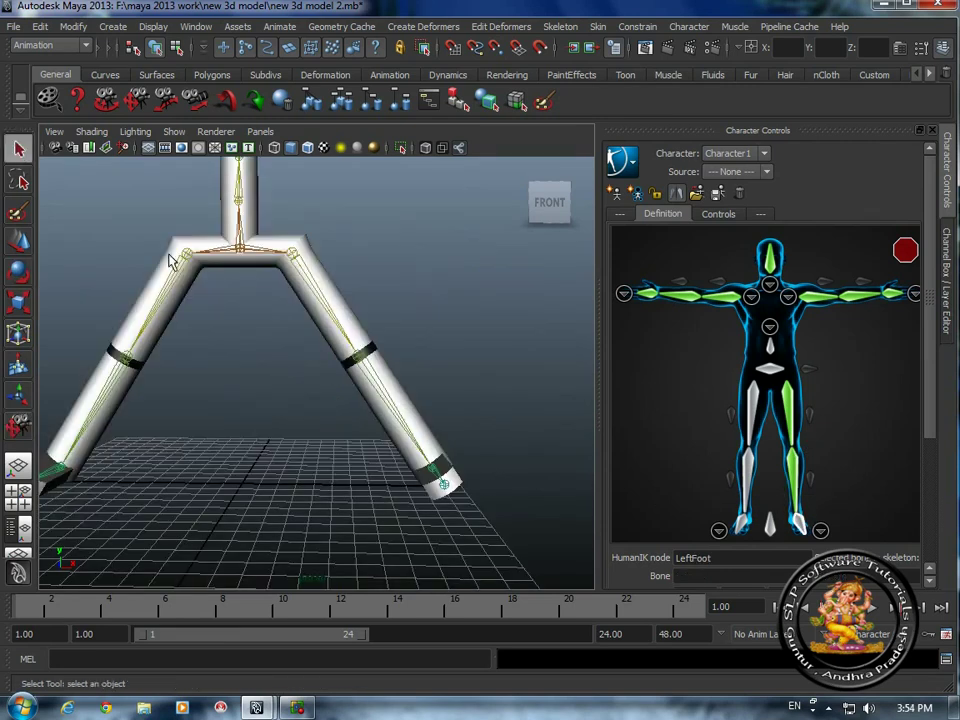
pyautogui.click(799, 526)
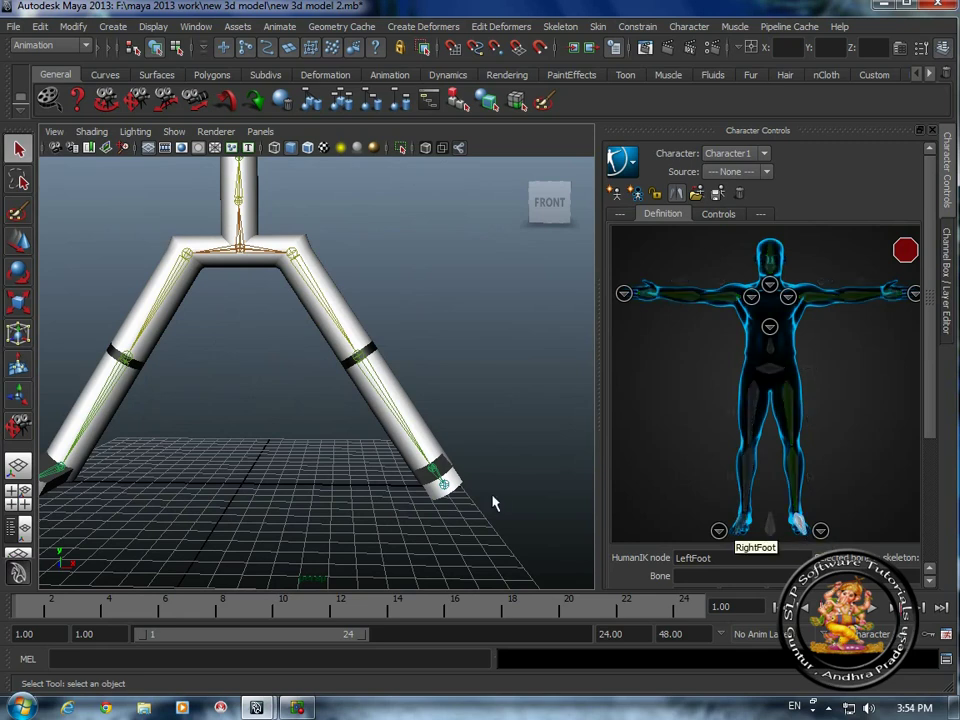
pyautogui.click(449, 484)
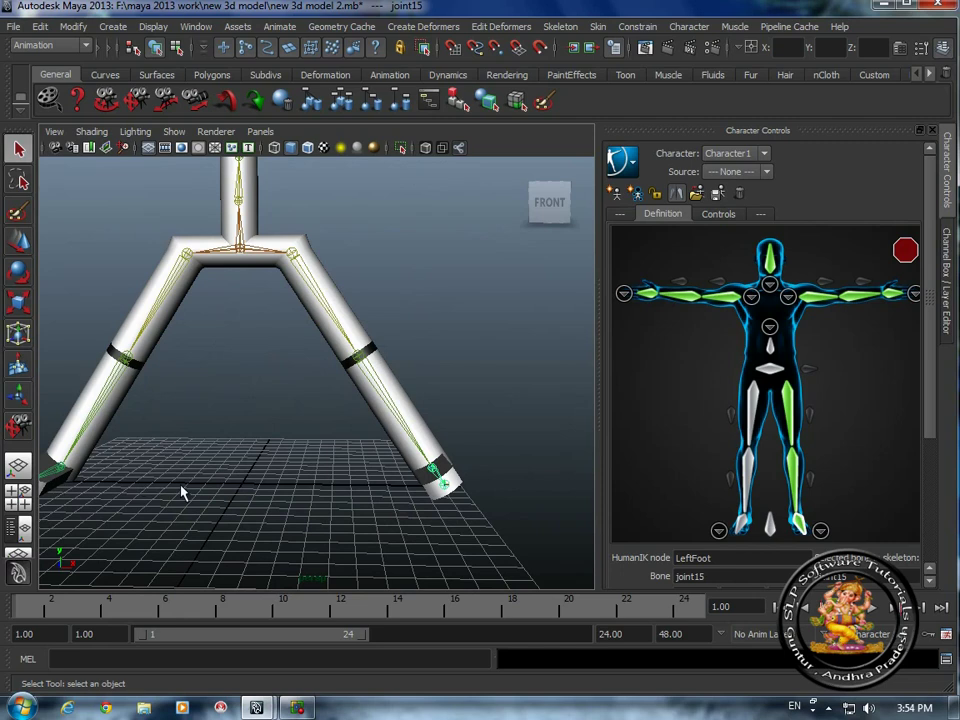
# - Map the figure's right leg chain from the foot upward: joint19 as RightFoot, joint18 as RightLeg and joint17 as RightUpLeg
pyautogui.click(742, 524)
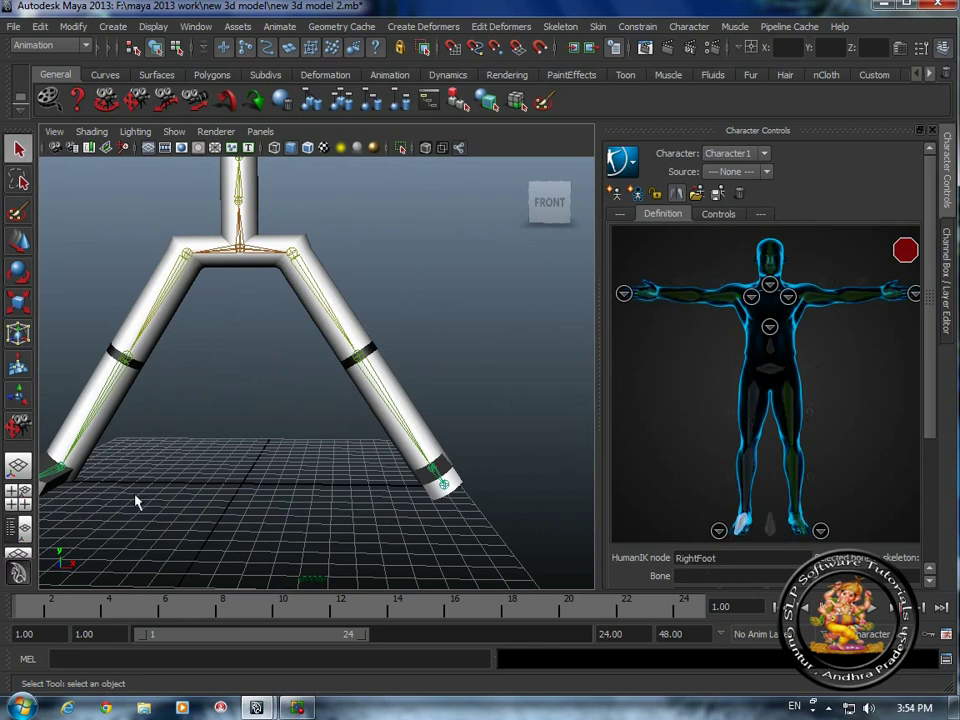
pyautogui.click(59, 484)
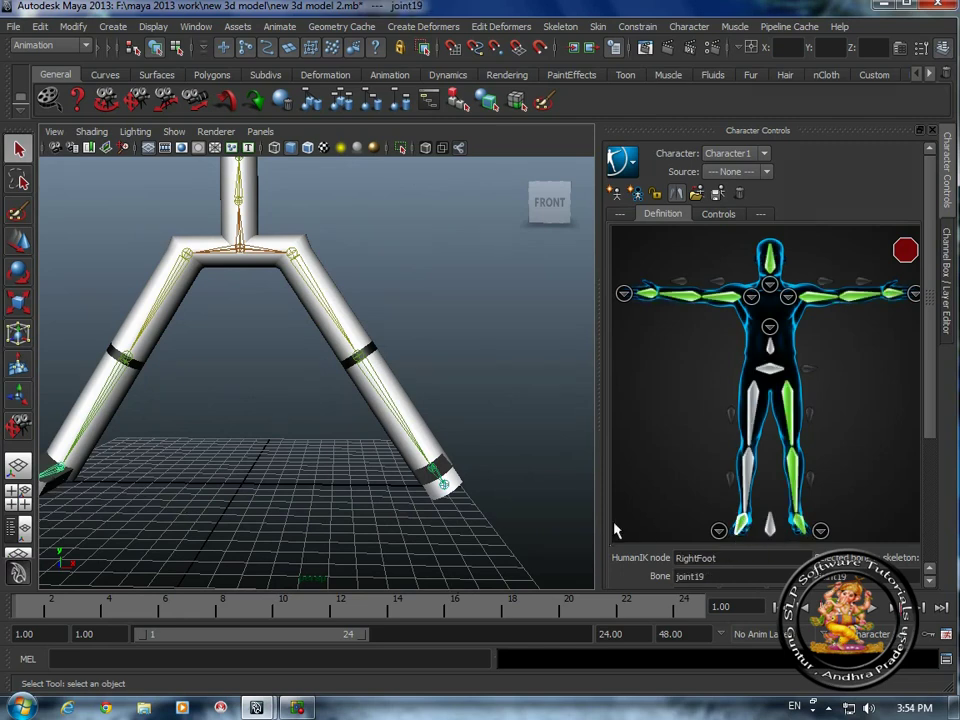
pyautogui.click(733, 455)
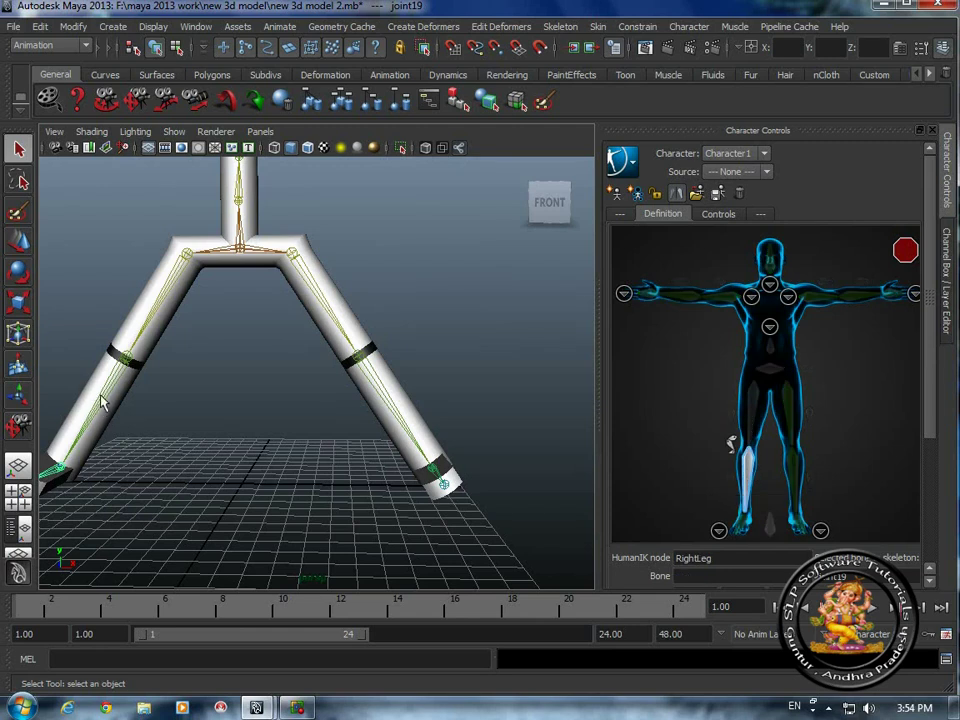
pyautogui.click(141, 423)
pyautogui.click(752, 415)
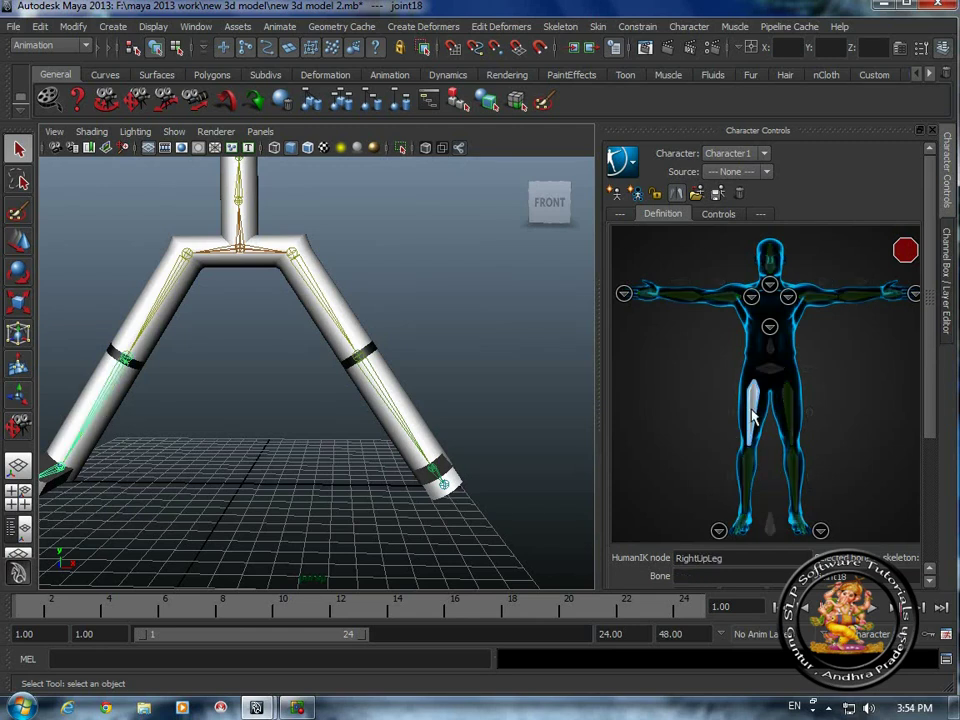
pyautogui.click(280, 418)
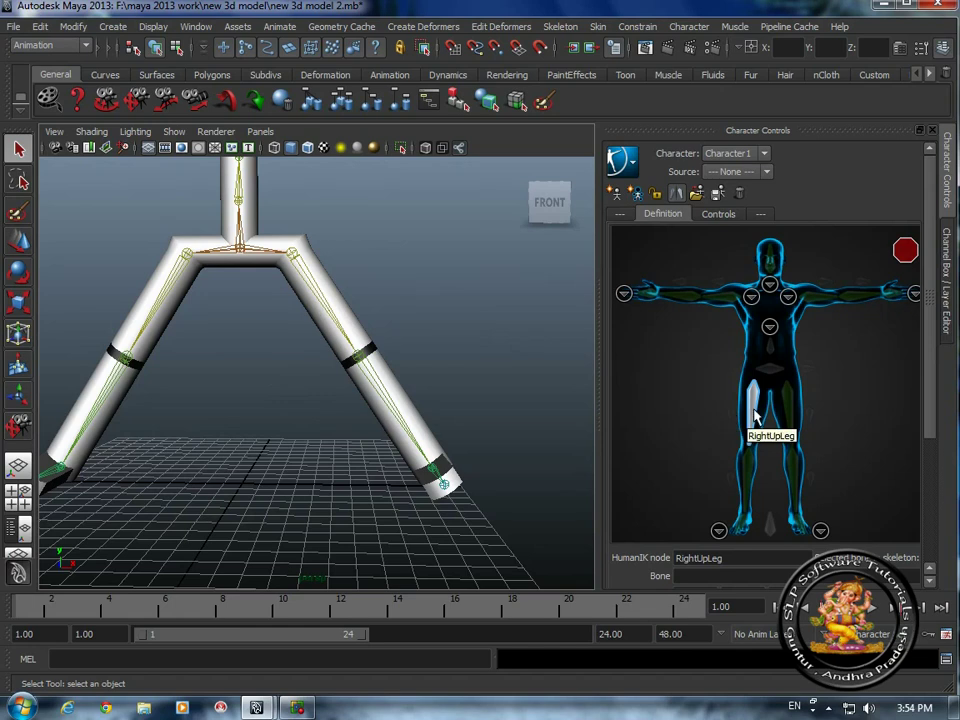
pyautogui.click(147, 333)
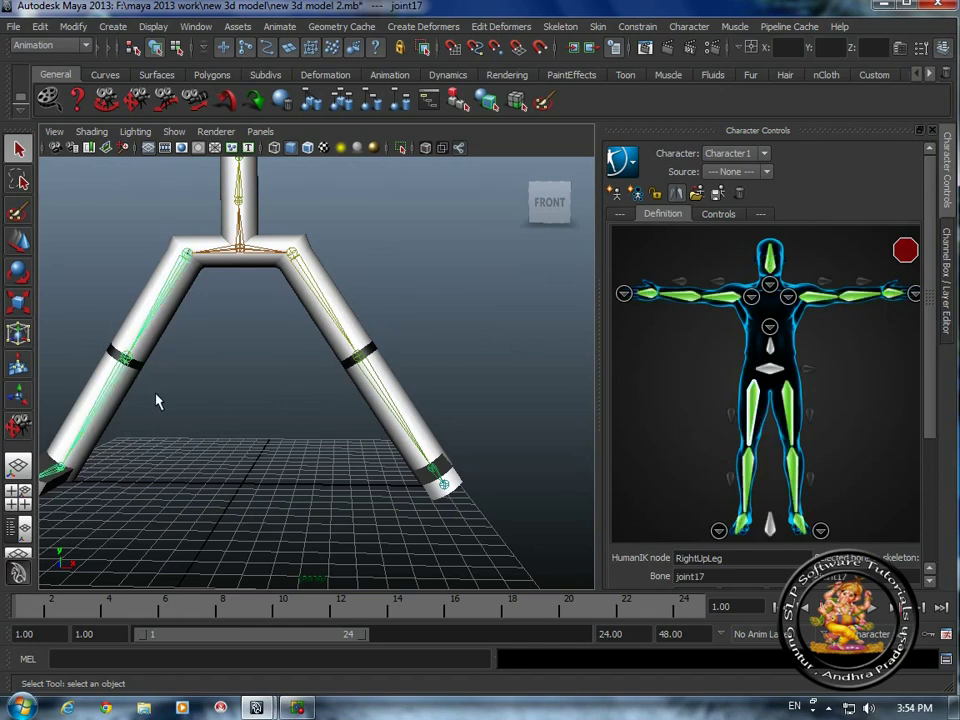
# - Map the torso joints in the definition: joint1 at the pelvis as Hips and joint4 below the chest as Spine
pyautogui.click(435, 317)
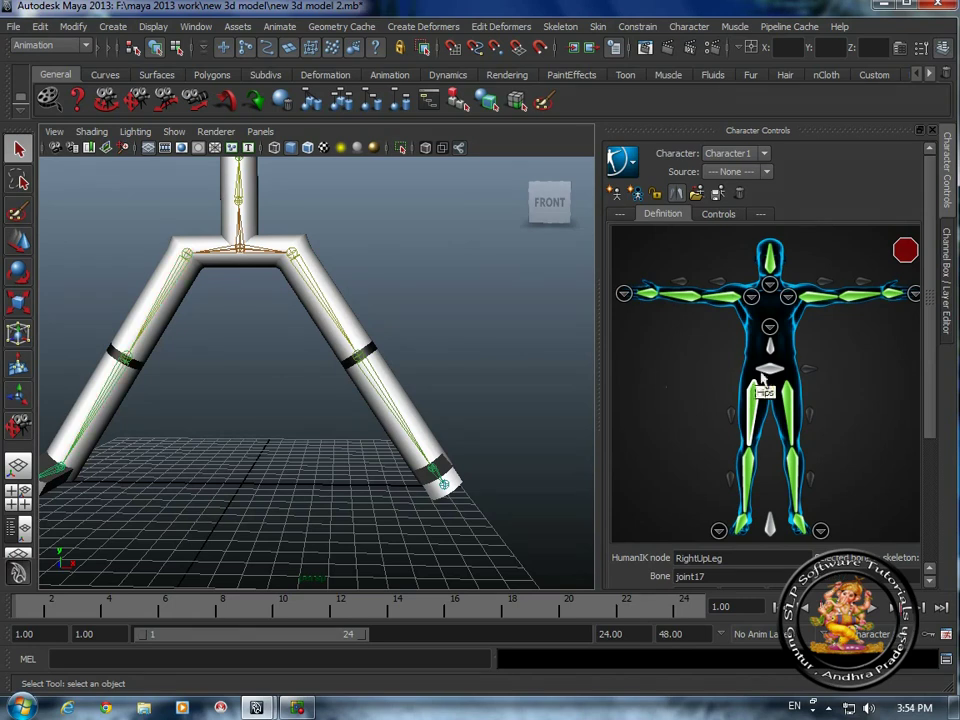
pyautogui.click(240, 249)
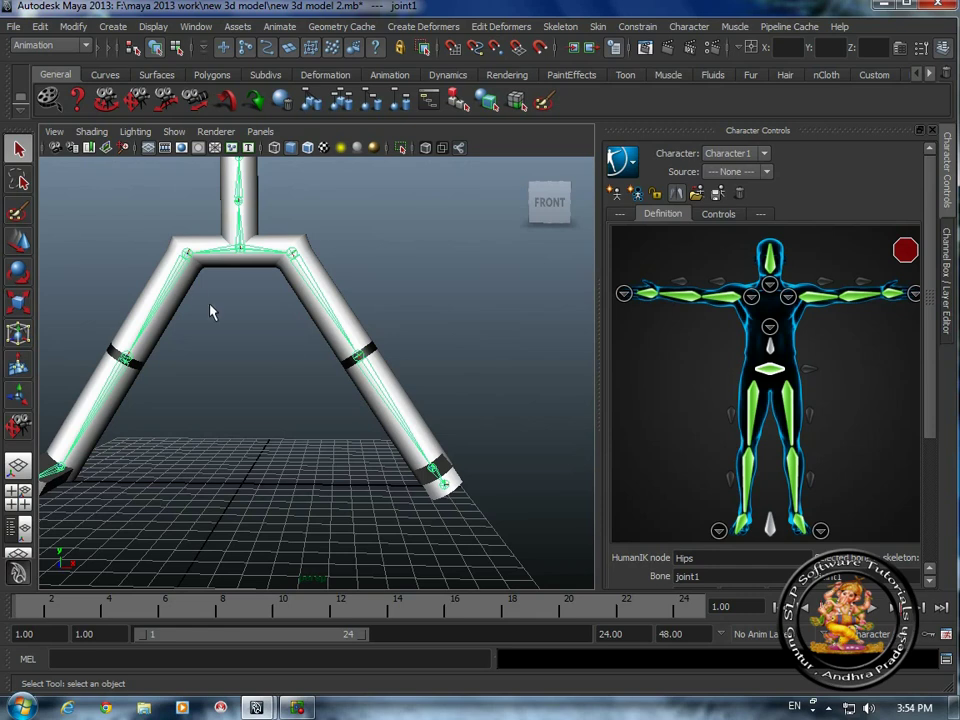
pyautogui.click(105, 100)
pyautogui.moveTo(360, 266); pyautogui.dragTo(429, 454)
pyautogui.click(17, 150)
pyautogui.click(158, 320)
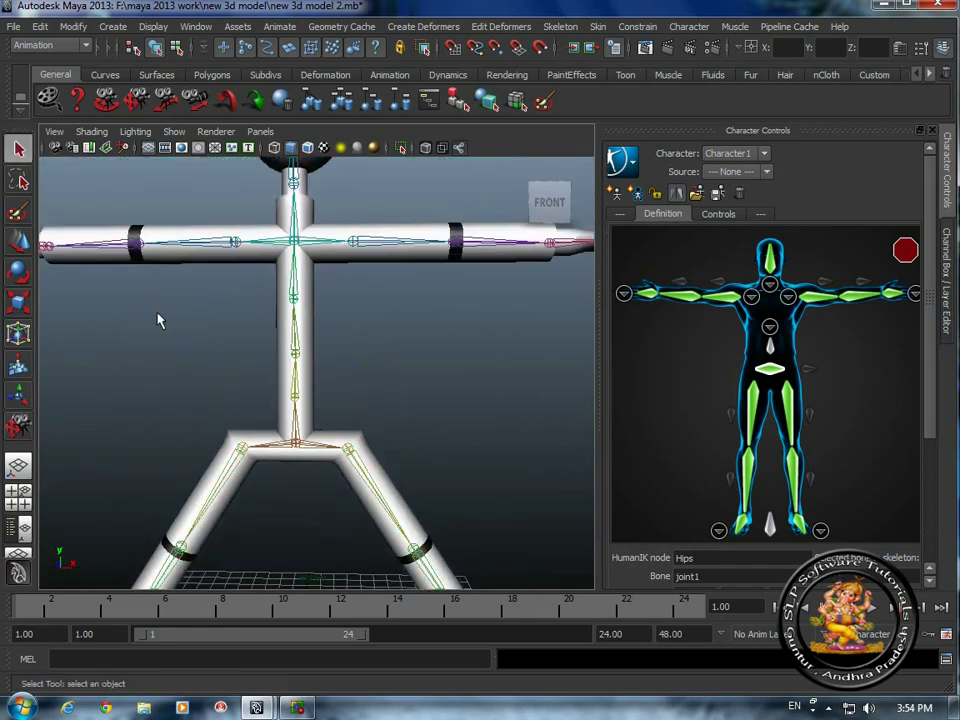
pyautogui.click(769, 326)
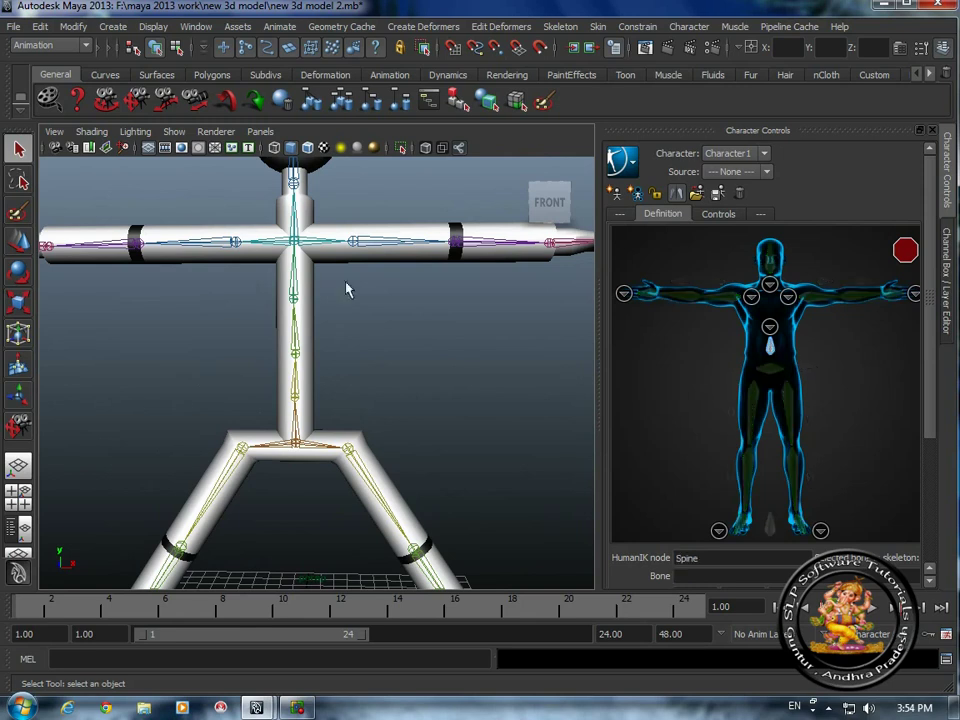
pyautogui.click(293, 294)
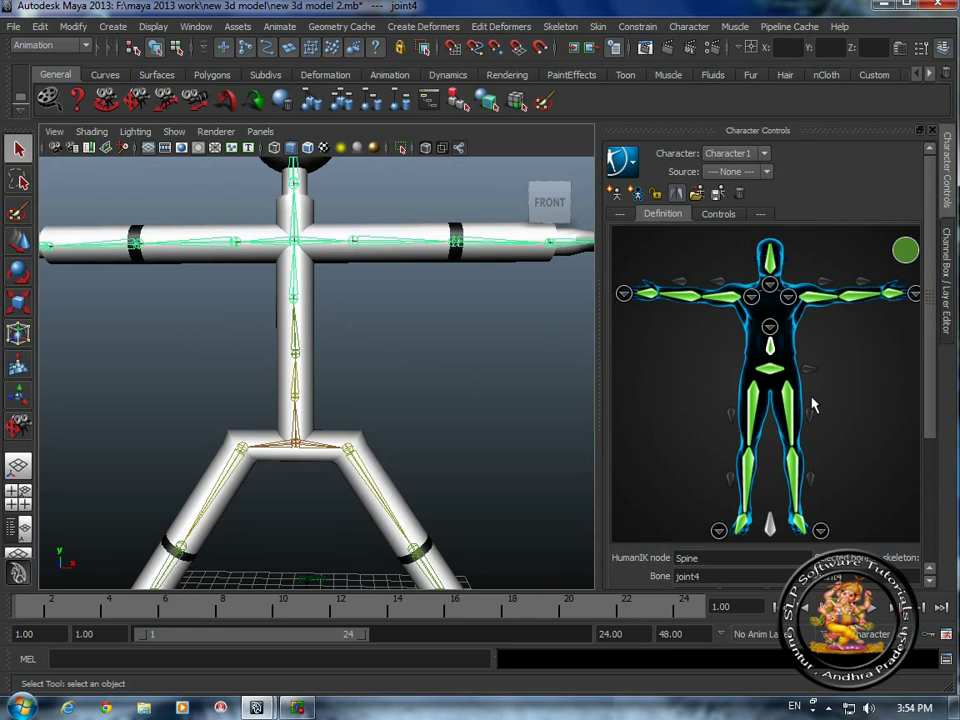
# - Create a HumanIK control rig for Character1 from the completed definition
pyautogui.scroll(-3, 312, 386)
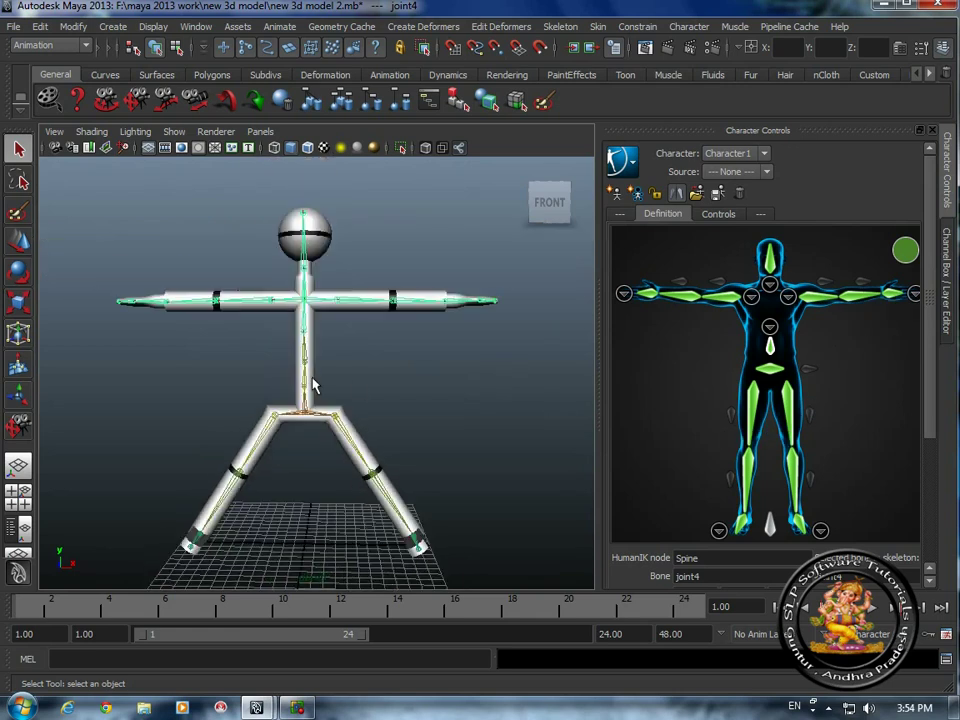
pyautogui.scroll(-2, 312, 386)
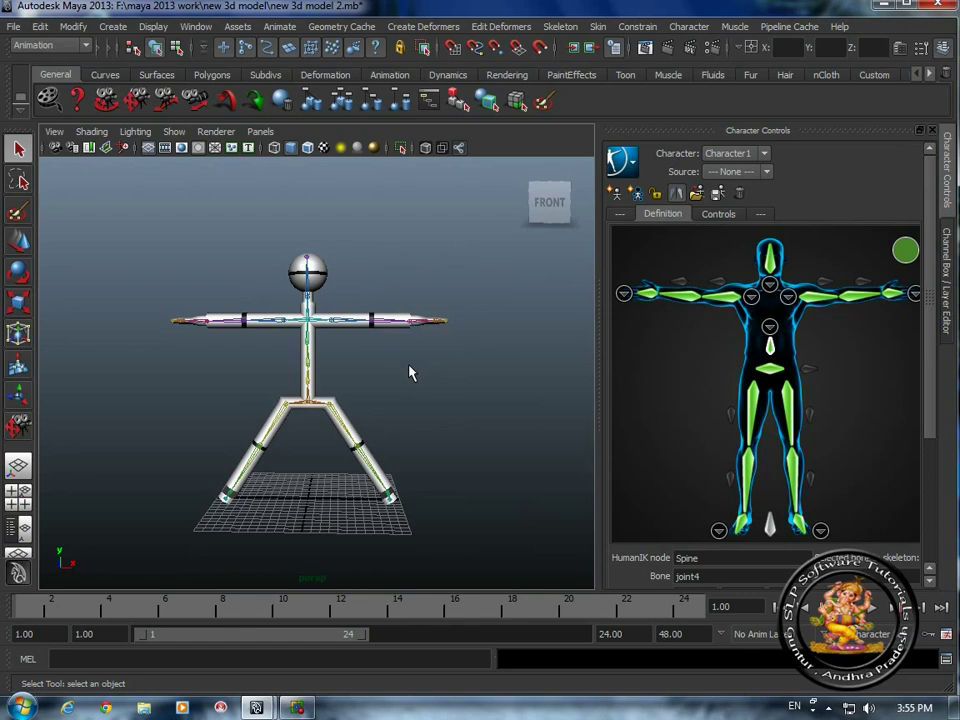
pyautogui.click(632, 166)
pyautogui.moveTo(640, 176)
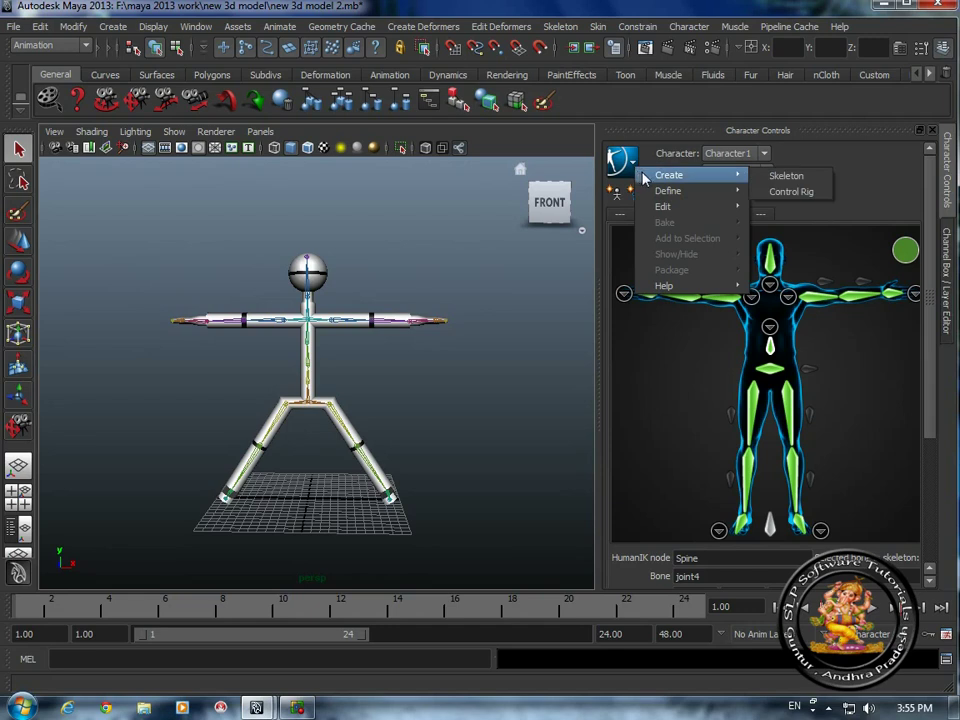
pyautogui.click(783, 192)
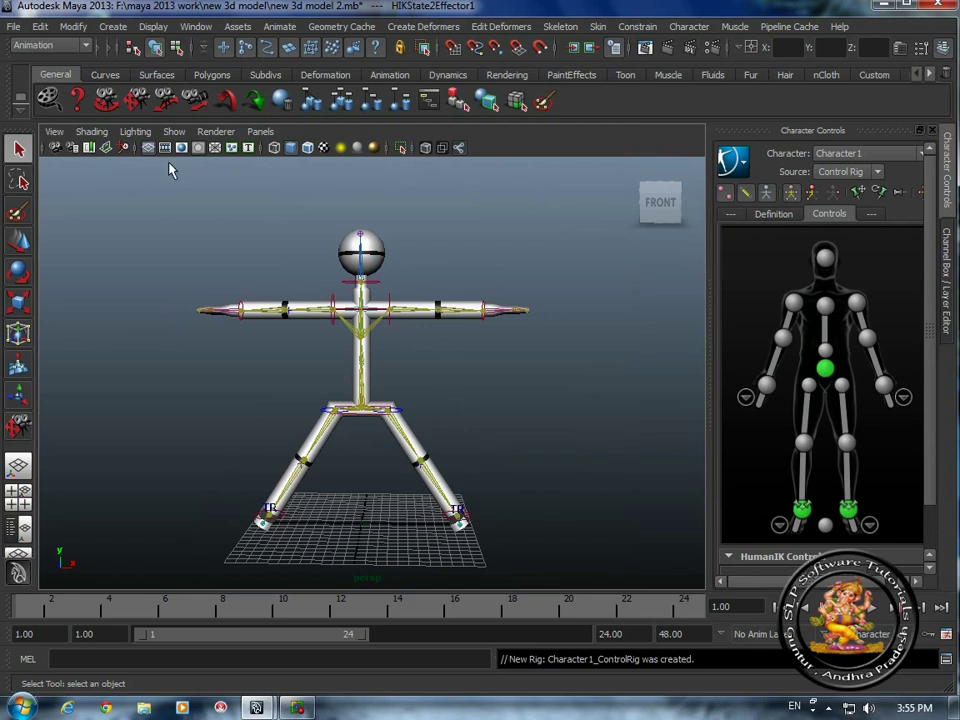
# - Move the right ankle effector inward along X to about -4.5 so the right foot stands under the hip
pyautogui.click(106, 100)
pyautogui.moveTo(229, 360); pyautogui.dragTo(250, 380)
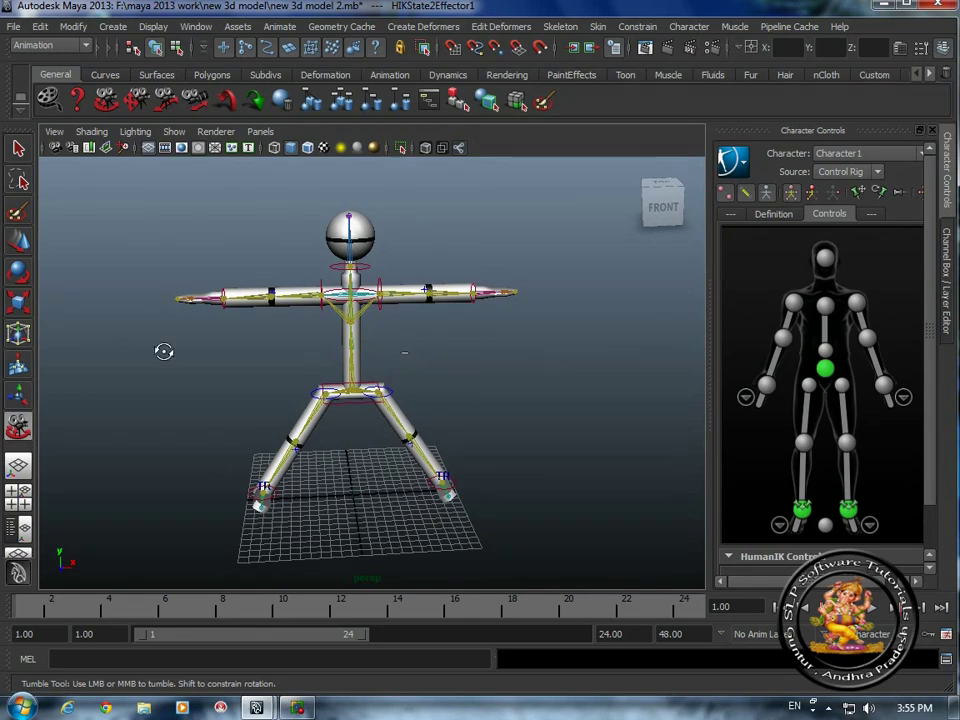
pyautogui.click(20, 243)
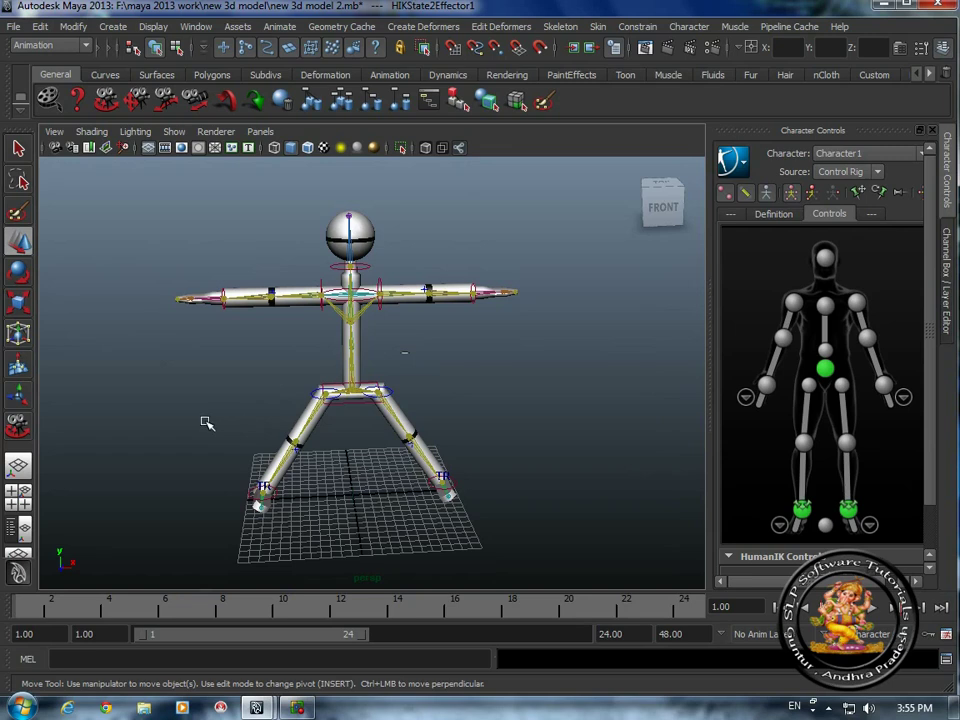
pyautogui.click(279, 499)
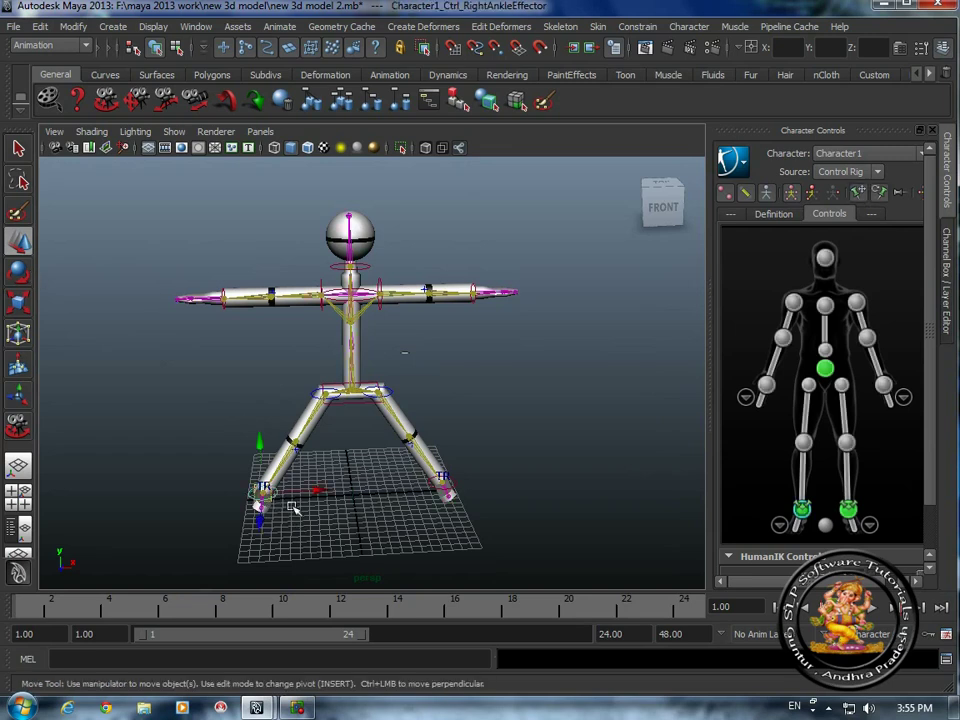
pyautogui.moveTo(317, 491); pyautogui.dragTo(369, 495)
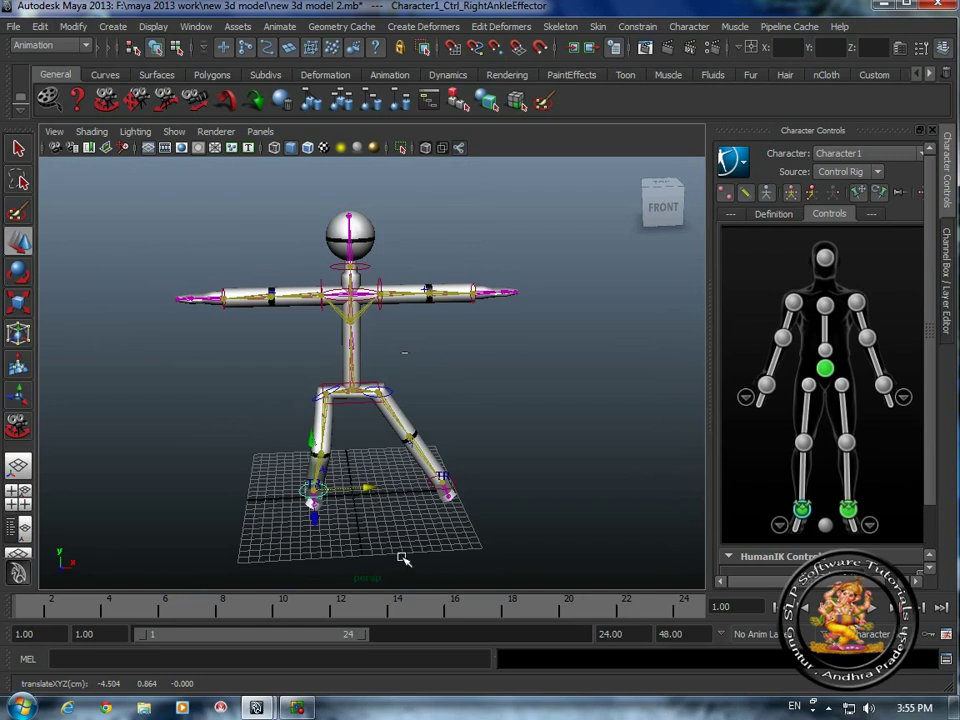
# - Move the left ankle effector inward and forward to about X 5.5, Y 1.0, Z 1.9
pyautogui.keyDown('alt'); pyautogui.moveTo(413, 550); pyautogui.dragTo(337, 516); pyautogui.keyUp('alt')
pyautogui.click(460, 565)
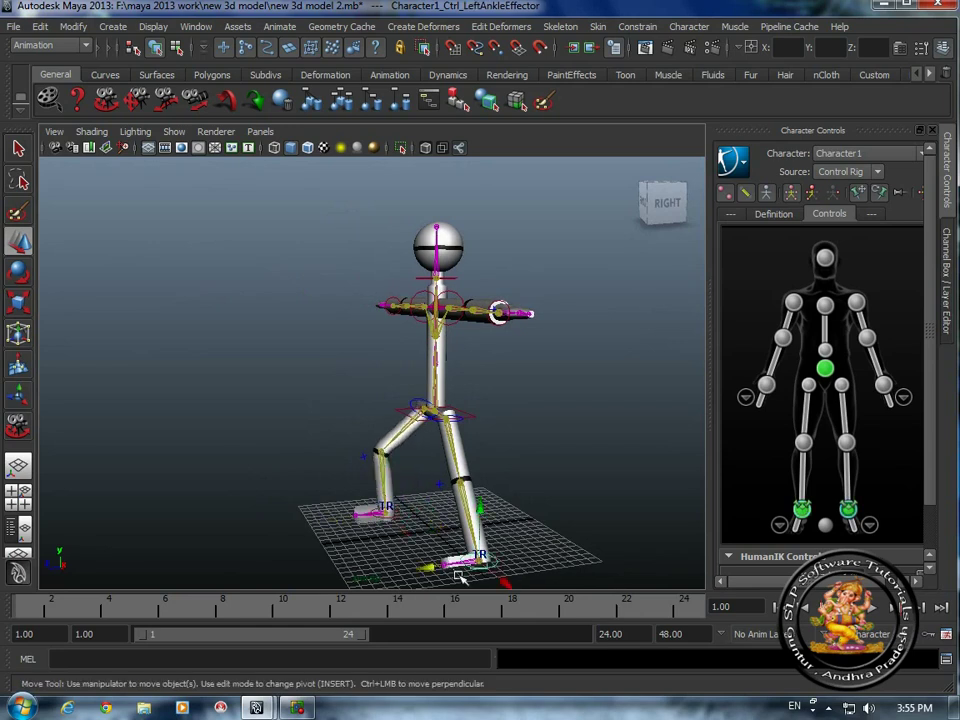
pyautogui.moveTo(419, 565); pyautogui.dragTo(405, 545)
pyautogui.moveTo(484, 583); pyautogui.dragTo(462, 556)
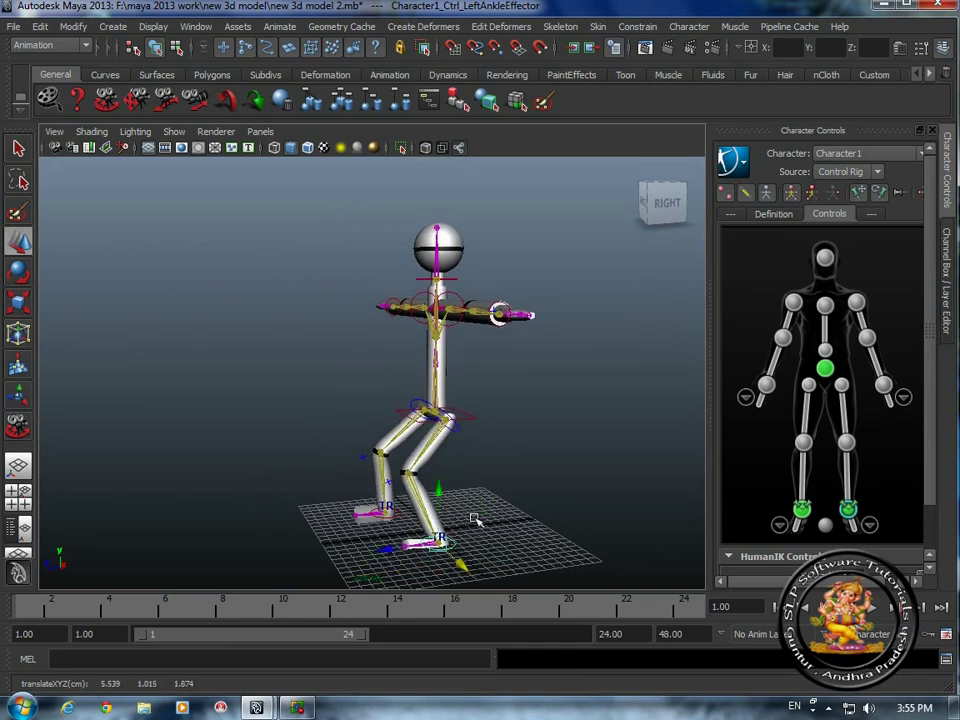
# - Raise the hips effector to about Y 14.1 and shift the hips forward over the feet
pyautogui.click(463, 410)
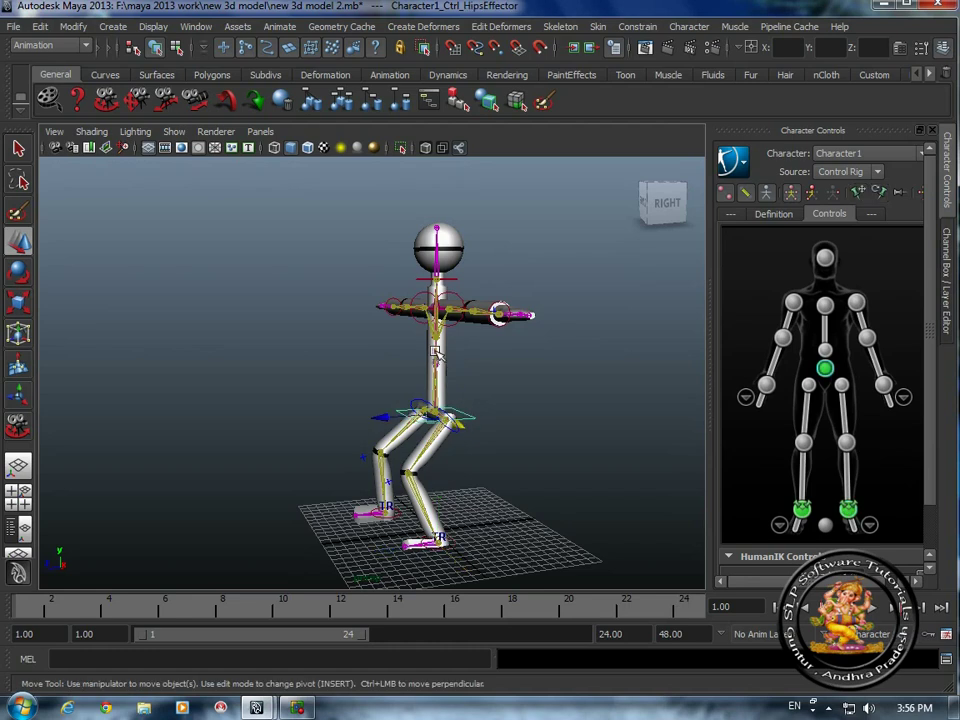
pyautogui.moveTo(437, 366); pyautogui.dragTo(426, 344, button='middle')
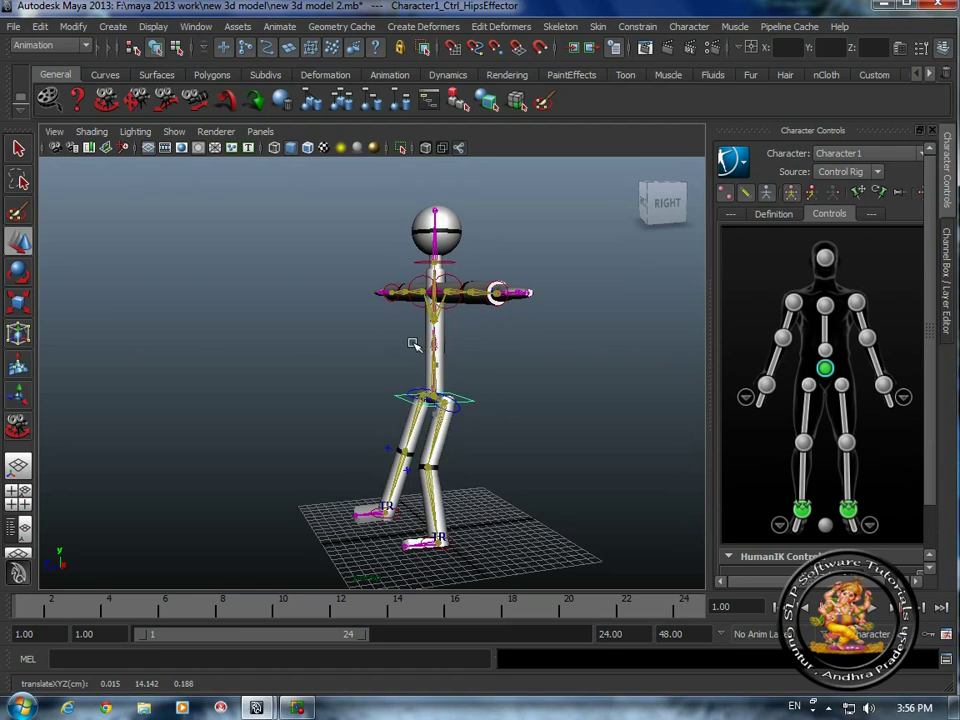
pyautogui.moveTo(427, 396); pyautogui.dragTo(409, 393)
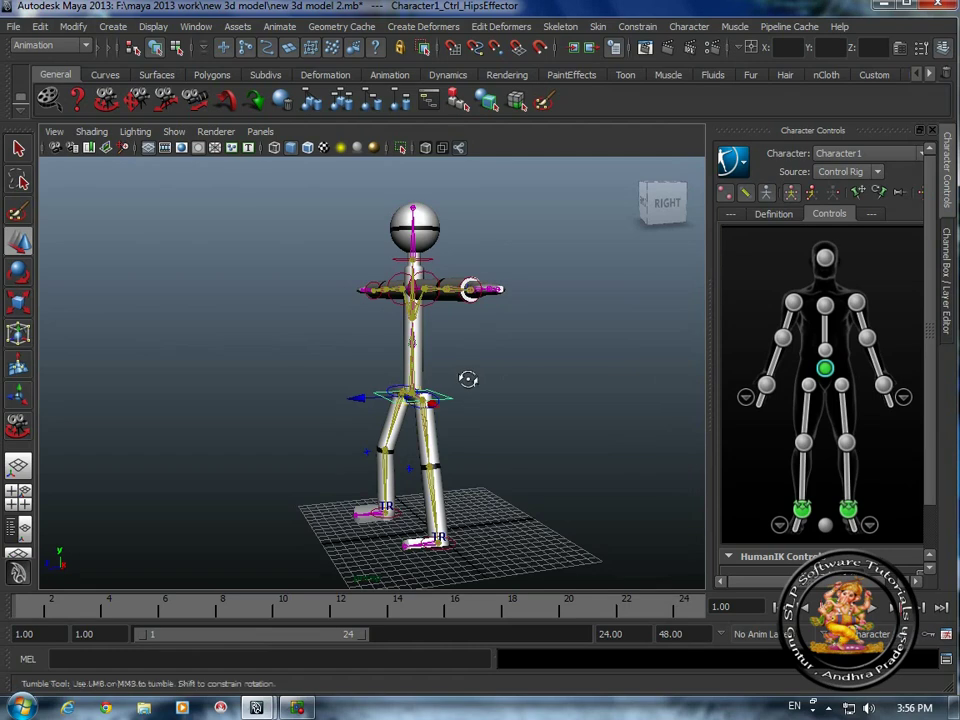
# - Lower both arms from the T-pose to the figure's sides by moving the left and right wrist effectors down and inward
pyautogui.keyDown('alt'); pyautogui.moveTo(467, 379); pyautogui.dragTo(535, 355); pyautogui.keyUp('alt')
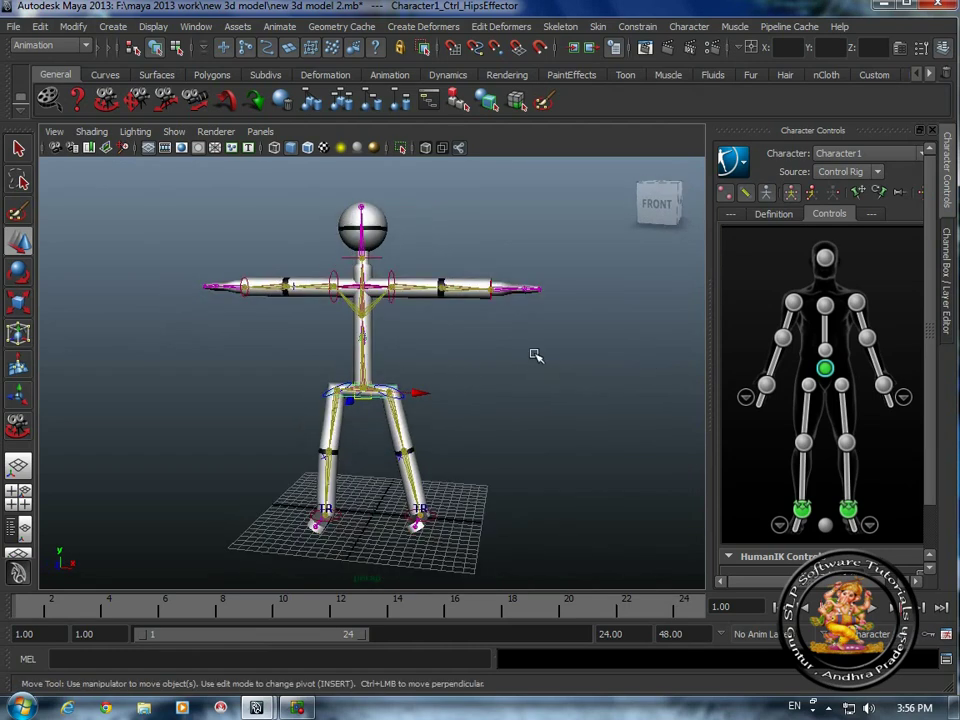
pyautogui.click(495, 289)
pyautogui.moveTo(497, 290); pyautogui.dragTo(418, 376)
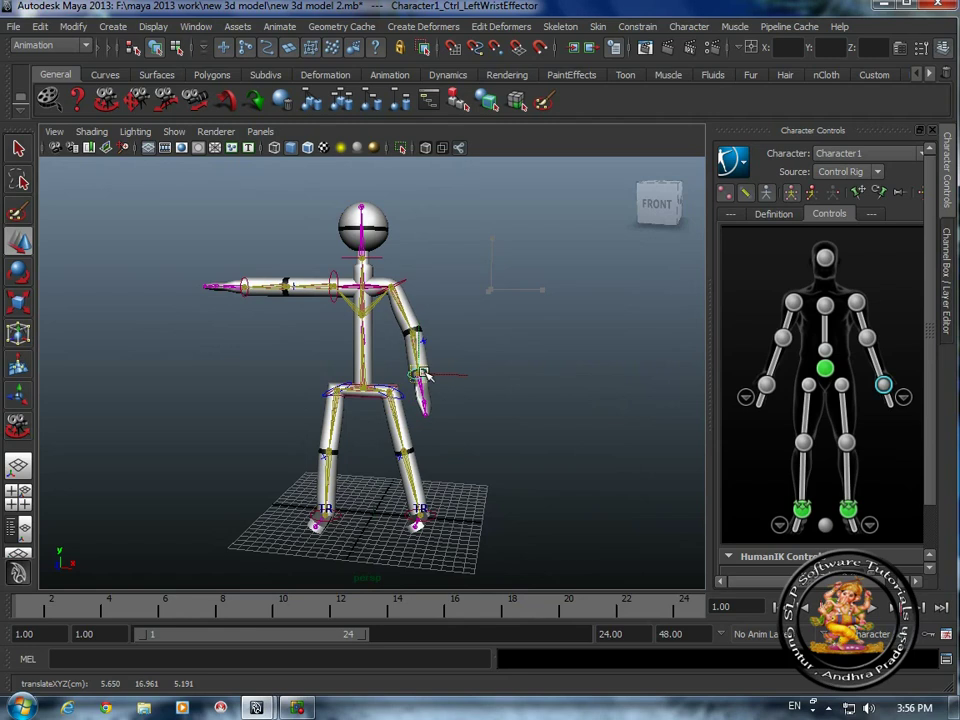
pyautogui.click(237, 284)
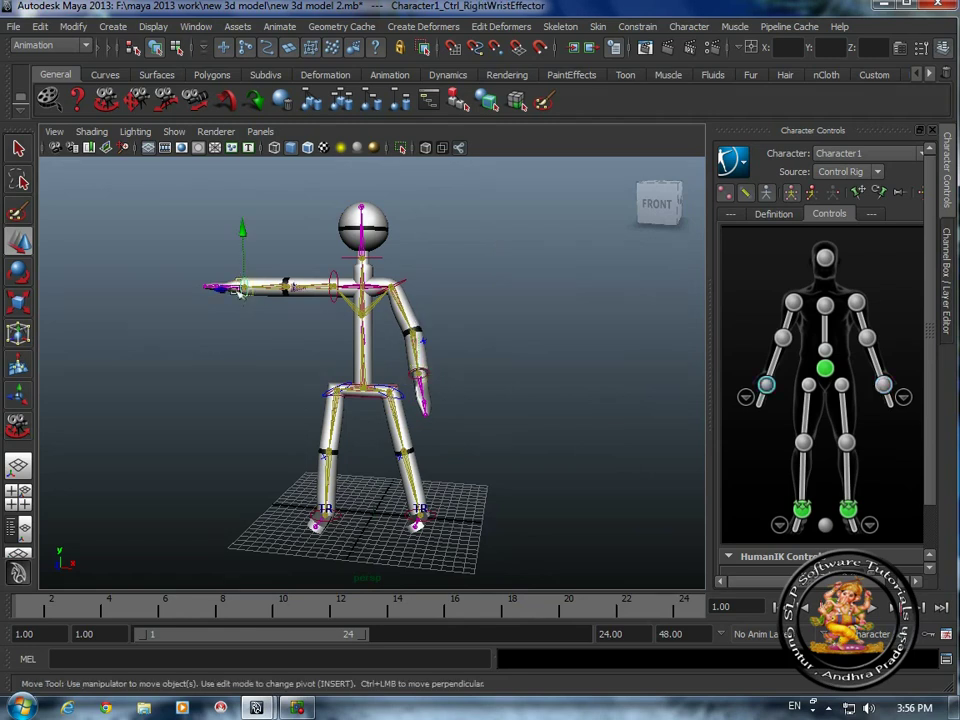
pyautogui.moveTo(240, 287); pyautogui.dragTo(285, 399)
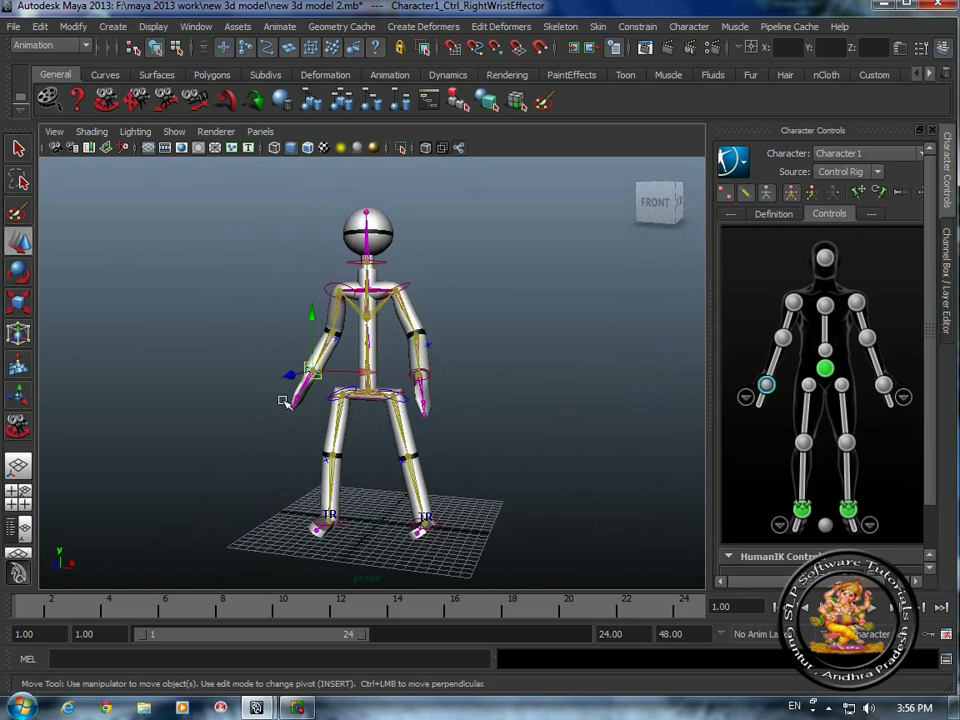
# - Lower the hips effector to about Y 13.4 to bend the knees, and pull the left wrist effector in to about X 5.1
pyautogui.click(370, 410)
pyautogui.moveTo(371, 406)
pyautogui.mouseDown()
pyautogui.moveTo(370, 422)
pyautogui.moveTo(388, 424)
pyautogui.moveTo(377, 428)
pyautogui.moveTo(419, 421)
pyautogui.moveTo(368, 410)
pyautogui.moveTo(392, 405)
pyautogui.moveTo(373, 411)
pyautogui.mouseUp()
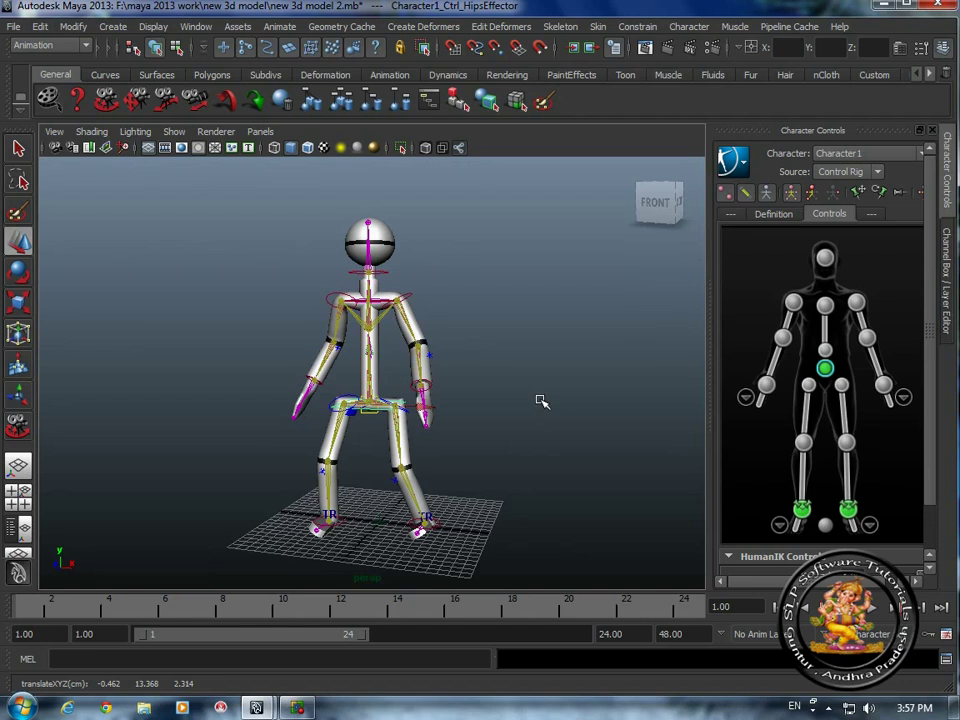
pyautogui.click(428, 389)
pyautogui.moveTo(467, 388); pyautogui.dragTo(410, 380)
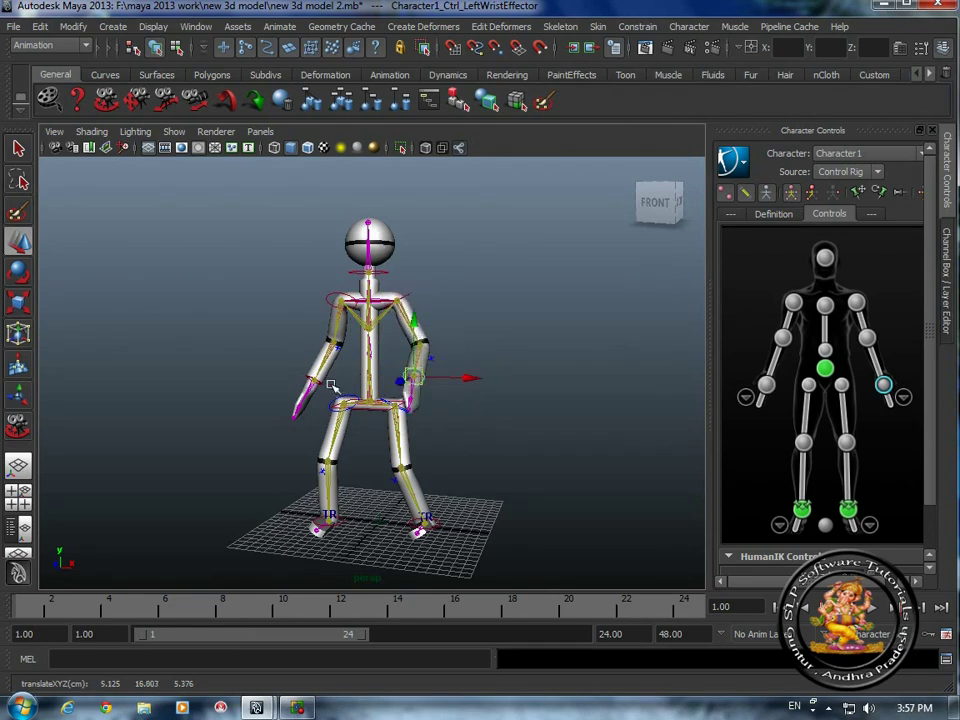
# - Reposition the right wrist effector outward beside the hip, at about X -7.8, Y 15.2, Z 2.6
pyautogui.click(312, 395)
pyautogui.moveTo(312, 395)
pyautogui.mouseDown()
pyautogui.moveTo(297, 322)
pyautogui.moveTo(279, 336)
pyautogui.moveTo(308, 369)
pyautogui.moveTo(298, 380)
pyautogui.moveTo(311, 384)
pyautogui.mouseUp()
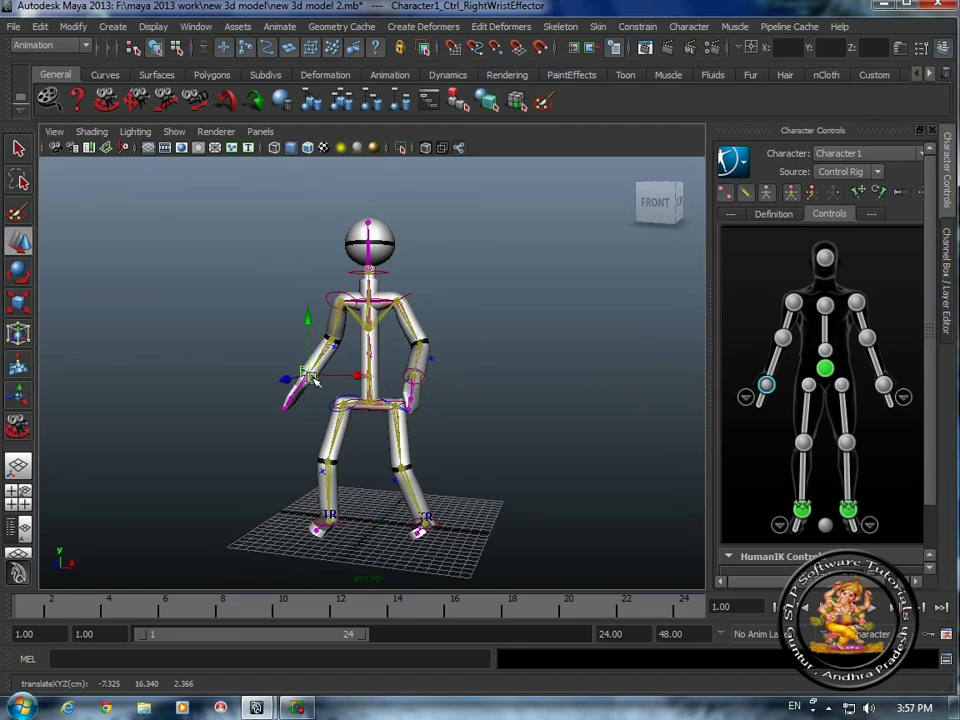
pyautogui.moveTo(319, 386); pyautogui.dragTo(304, 386)
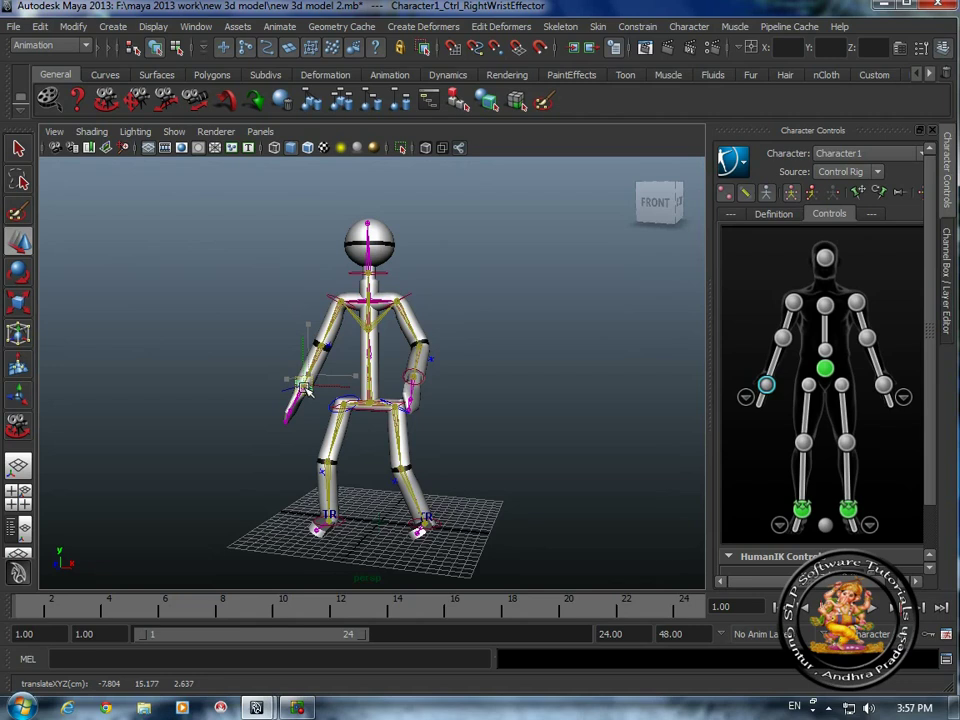
# - Select the head effector at the figure's neck with the Move tool active
pyautogui.click(372, 272)
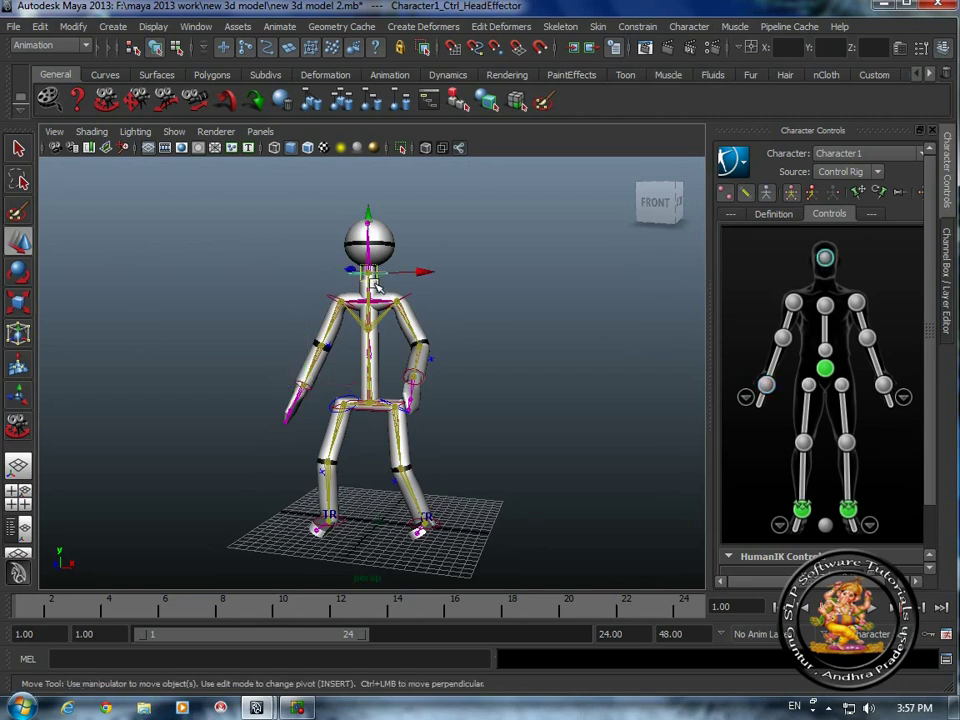